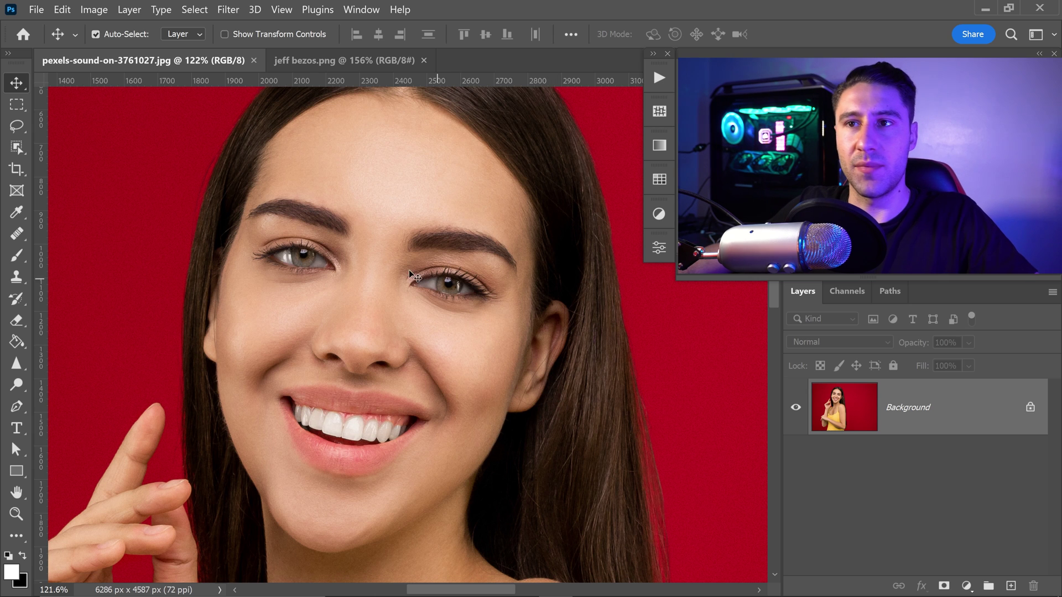
Unlock the Background layer of the woman's photo, duplicate it as Layer 0 copy and hide the original Layer 0
left_click(343, 58)
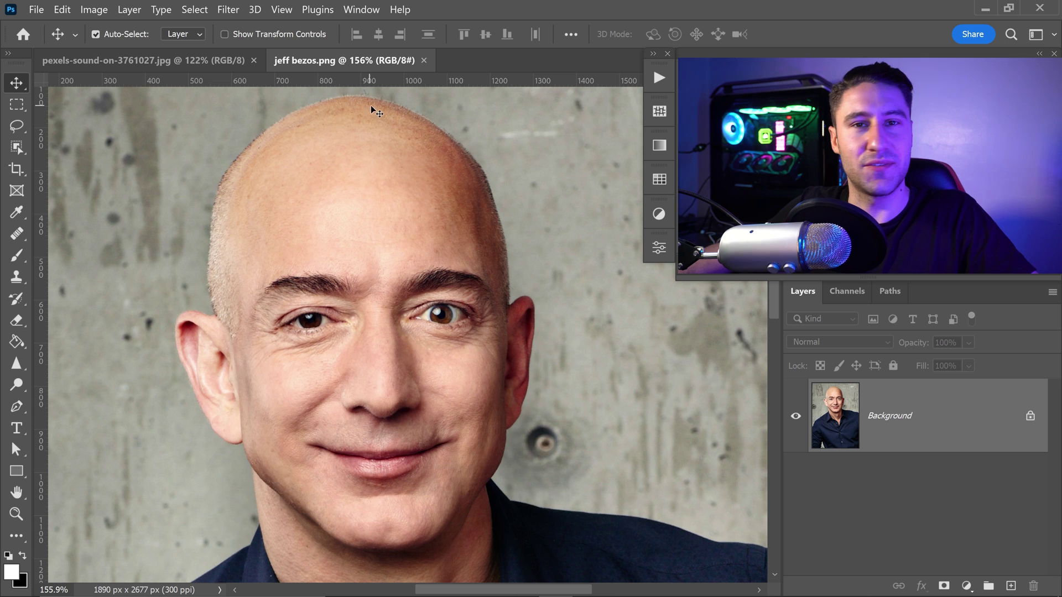
left_click(193, 62)
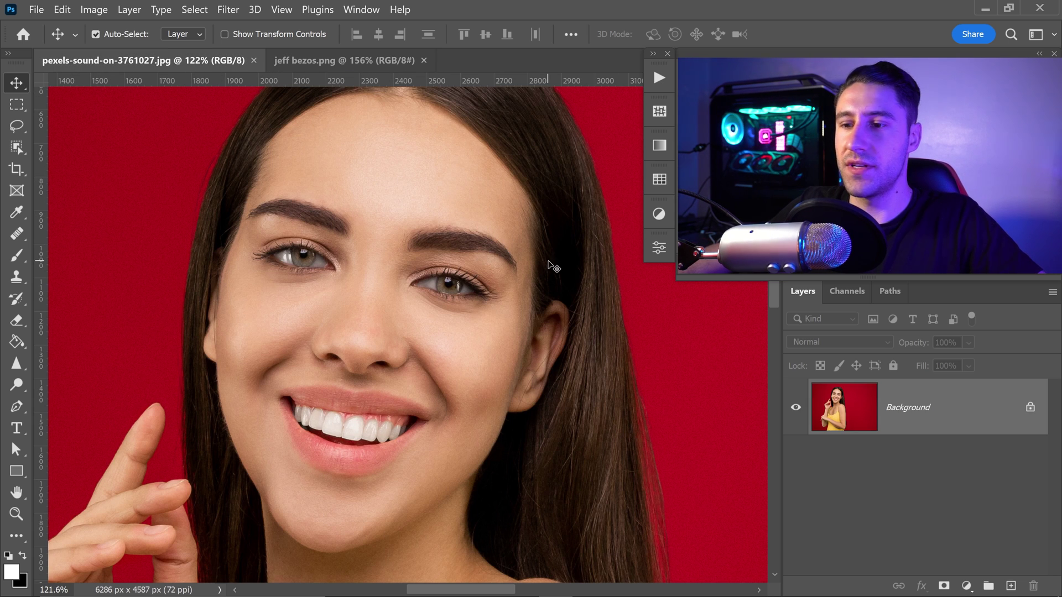
left_click(1030, 408)
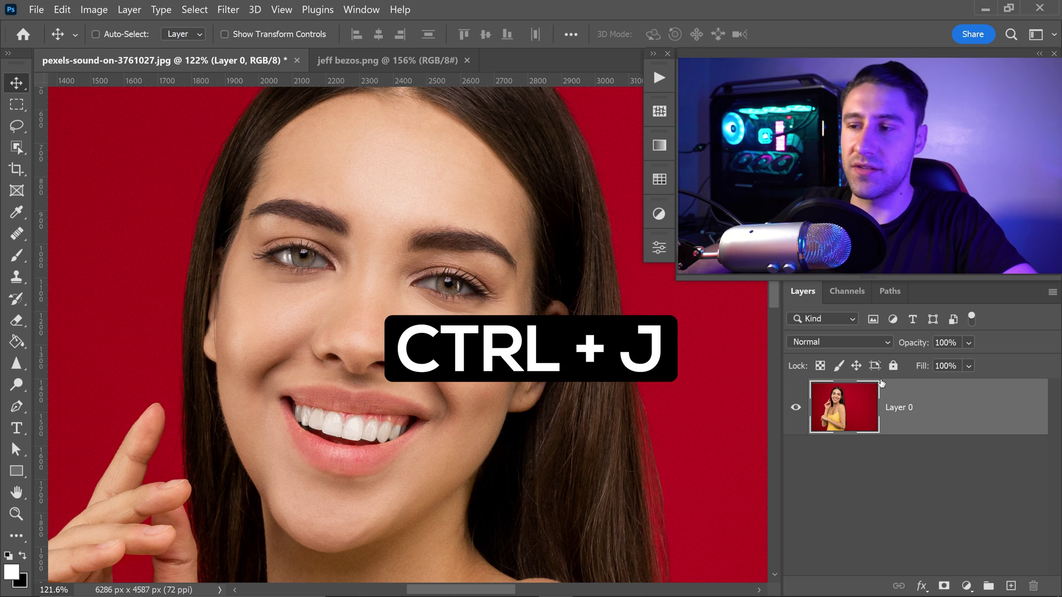
key("ctrl+j")
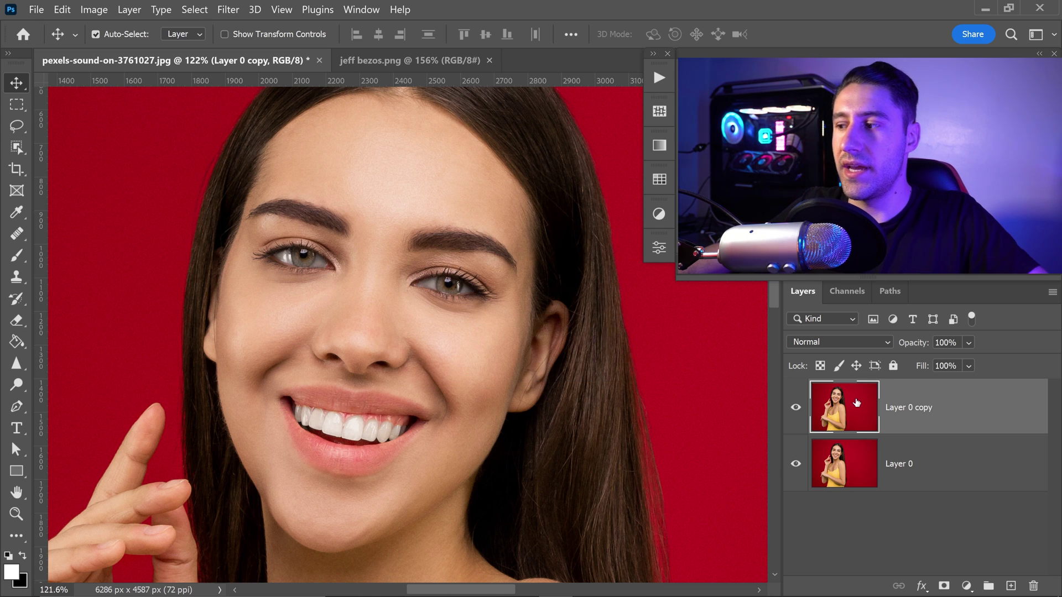
left_click(796, 464)
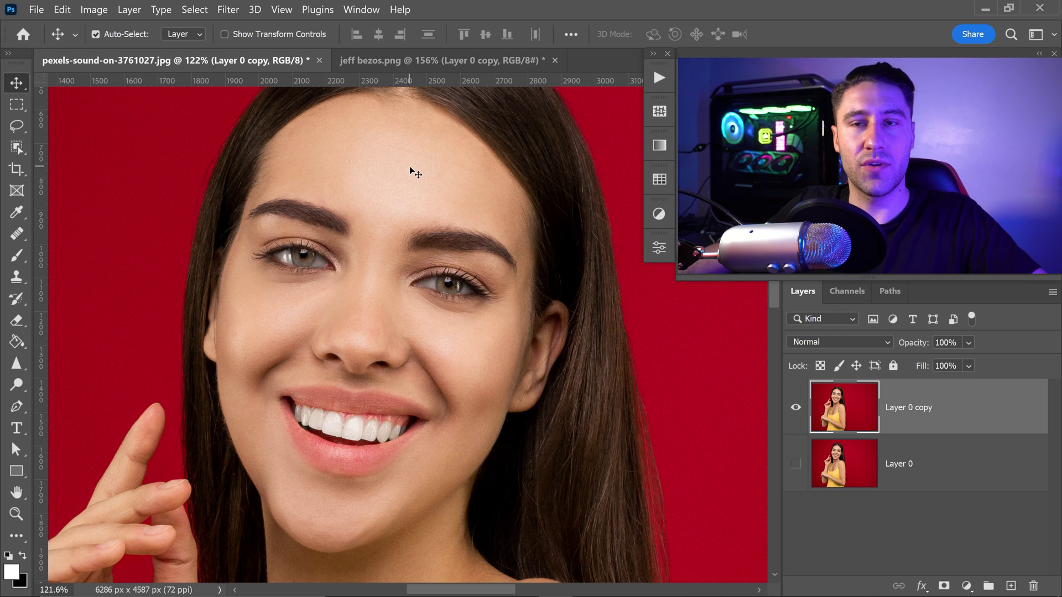
Outline the woman's face with the Lasso tool, running across the forehead, down the cheeks and around the chin
left_click(24, 128)
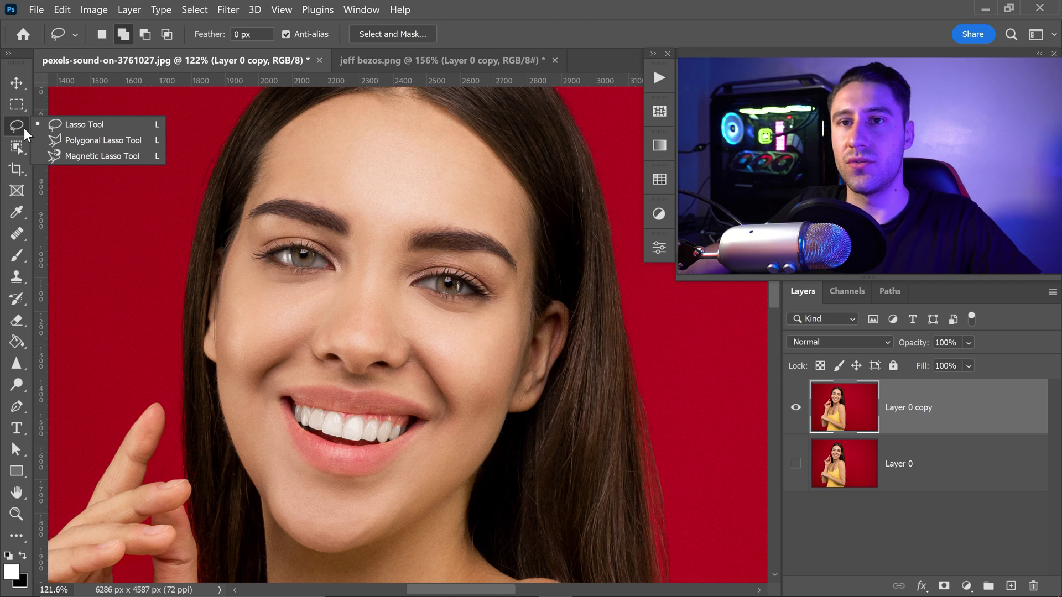
left_click(61, 128)
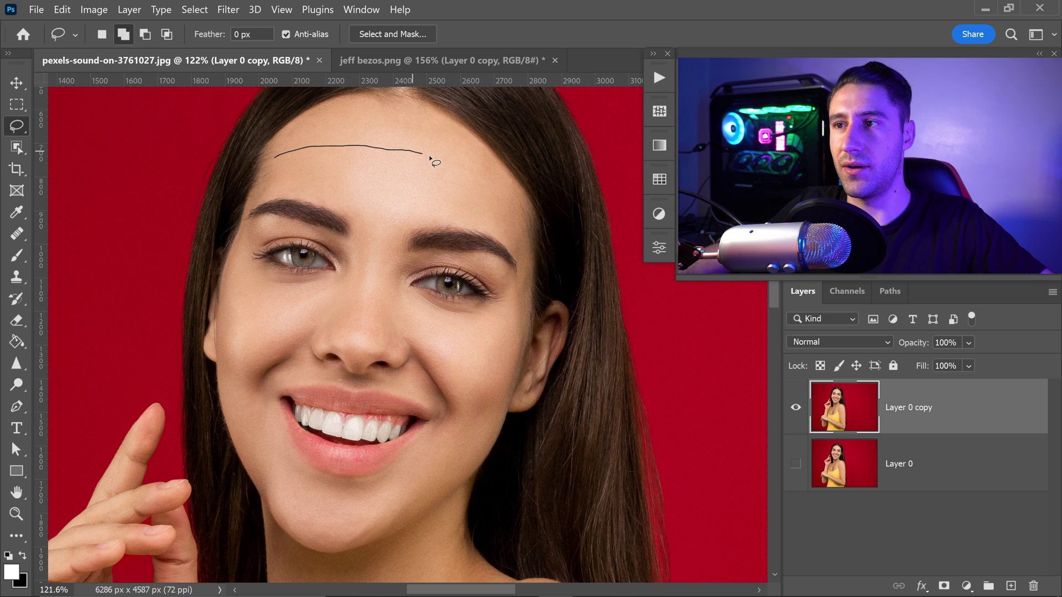
mouse_move(528, 256)
left_mouse_down()
mouse_move(528, 303)
mouse_move(496, 415)
mouse_move(416, 505)
mouse_move(322, 542)
mouse_move(271, 502)
mouse_move(239, 307)
mouse_move(259, 164)
mouse_move(297, 62)
left_mouse_up()
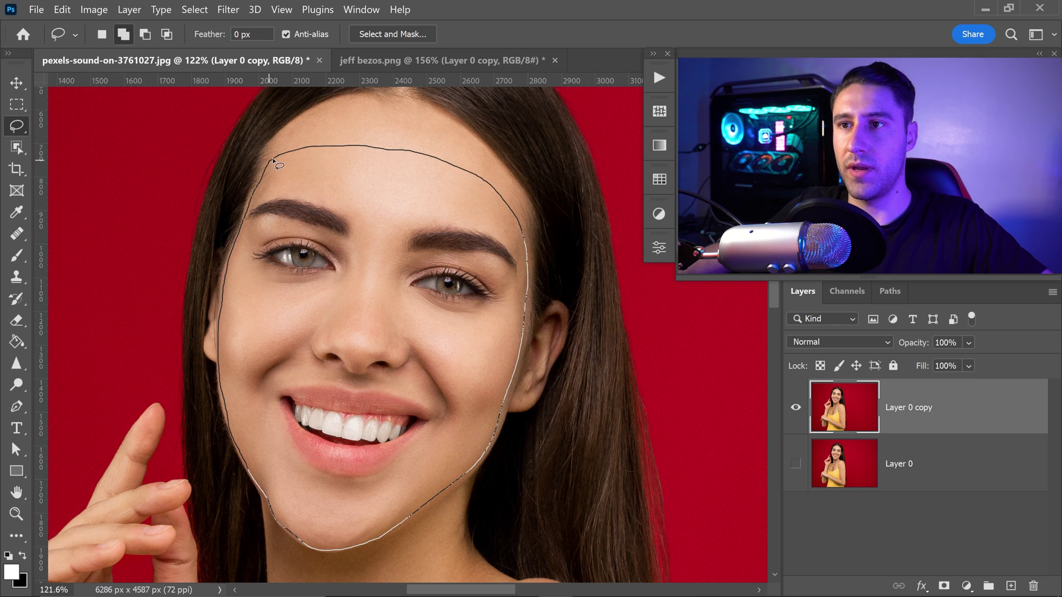
left_click_drag(273, 160, 275, 161)
Copy the selected face to a new layer and move that layer into the jeff bezos.png document
key("v")
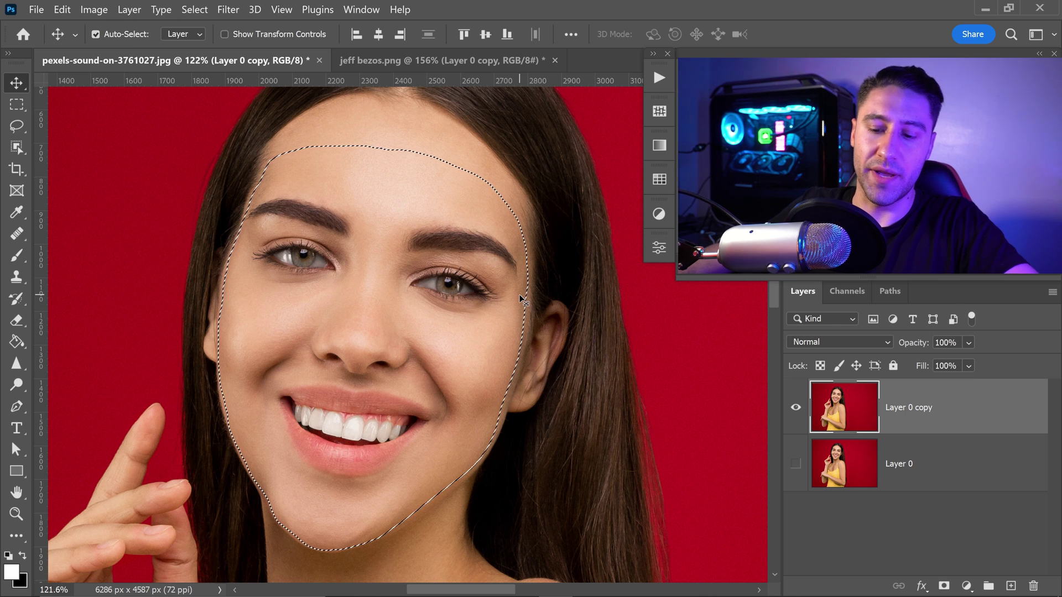
key("ctrl+j")
key("ctrl+j")
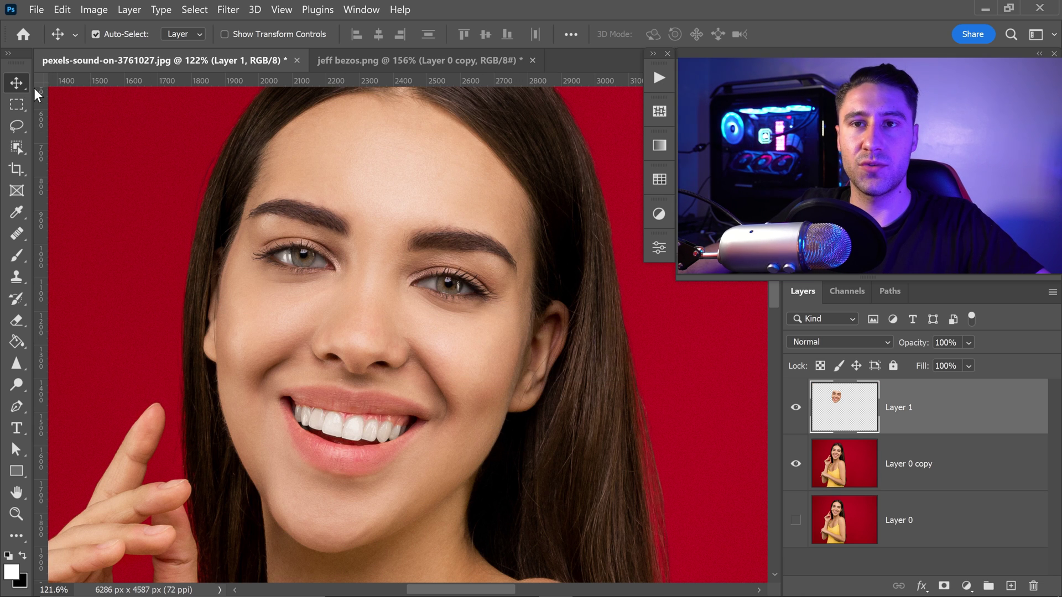
left_click_drag(340, 284, 389, 300)
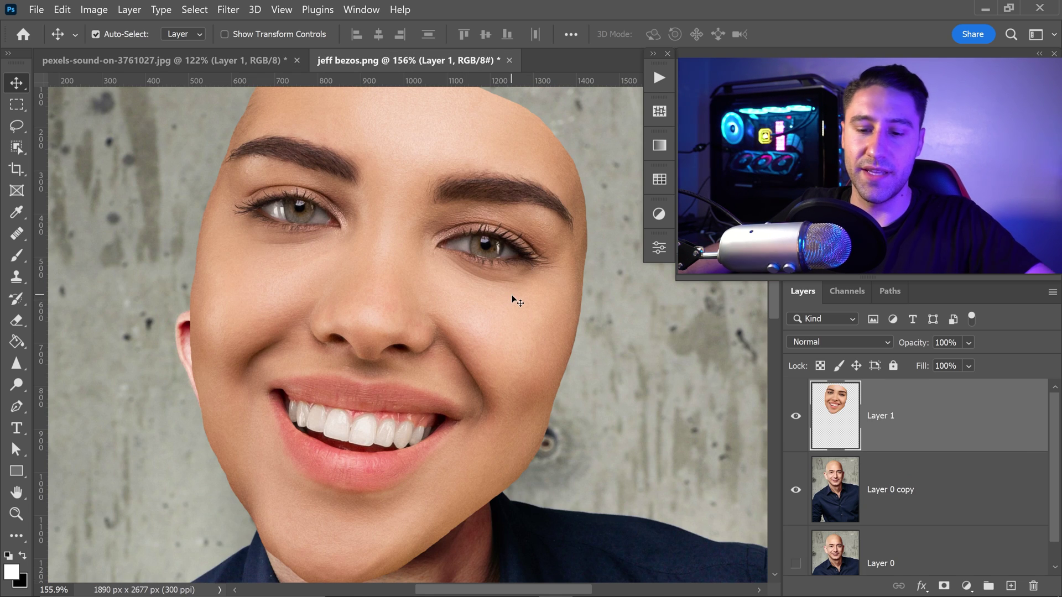
Set the face layer's opacity to 50%, scale it to about 67% and position it over the man's face
key("5")
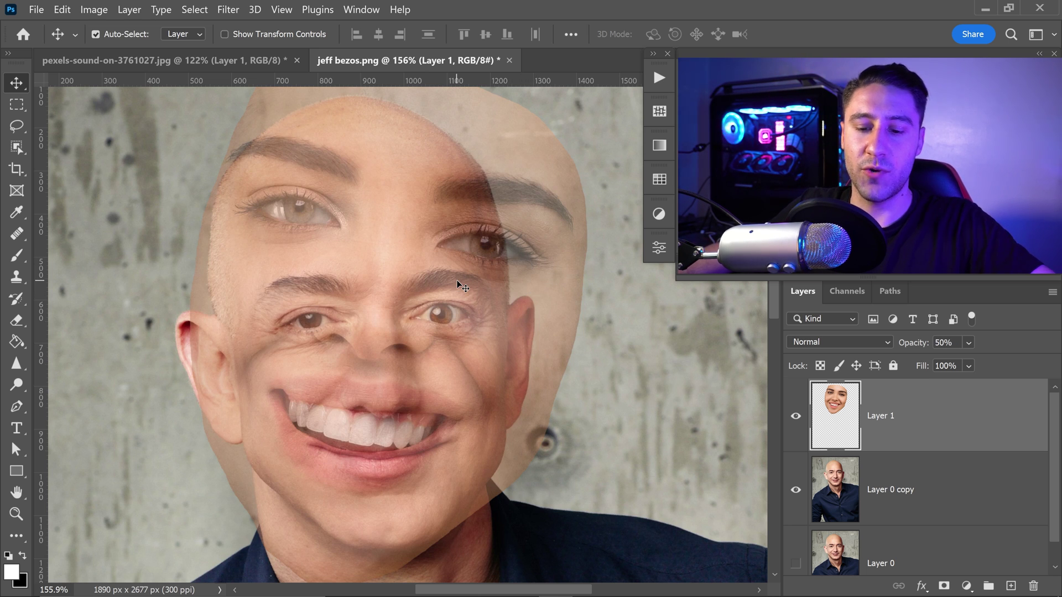
key("ctrl+t")
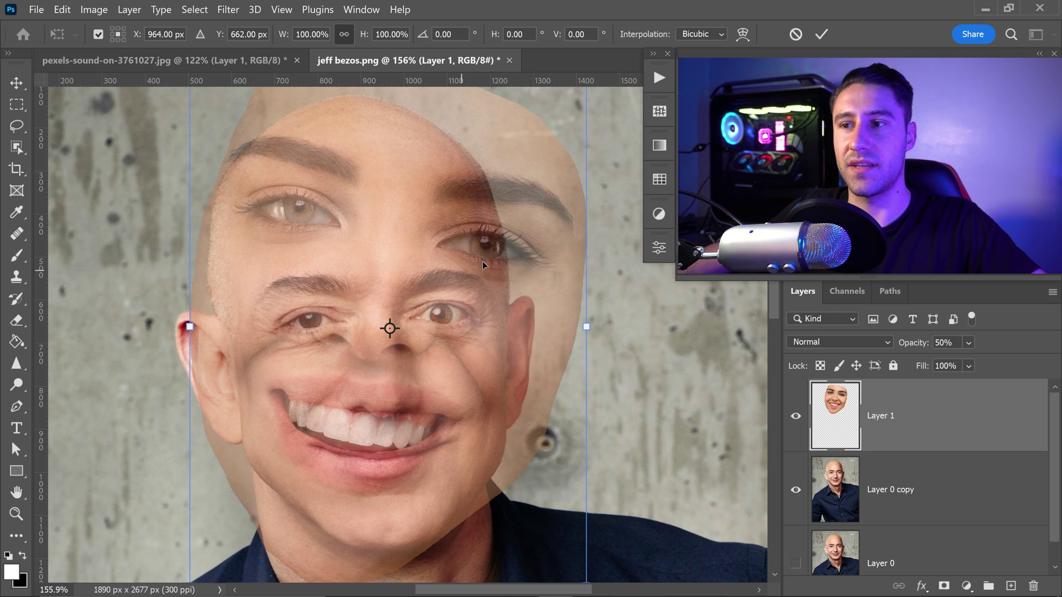
left_click_drag(526, 152, 504, 227)
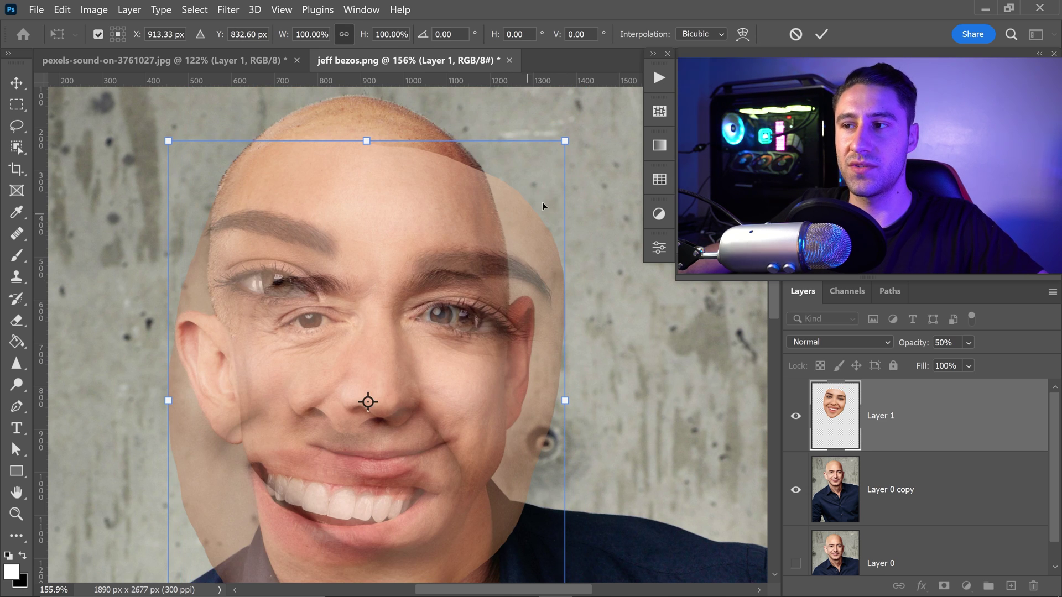
left_click_drag(565, 140, 464, 268)
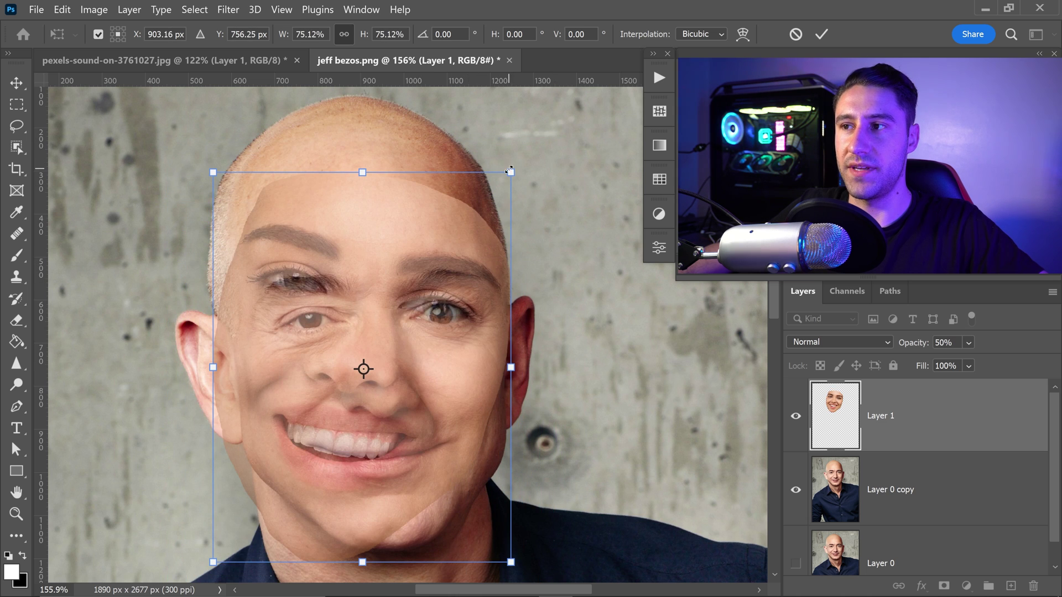
left_click_drag(510, 171, 487, 204)
left_click_drag(459, 250, 493, 211)
left_click_drag(437, 260, 442, 284)
Flip the face layer horizontally, then rotate it to -170.42° and align its features with the man's eyes, nose and mouth
right_click(439, 282)
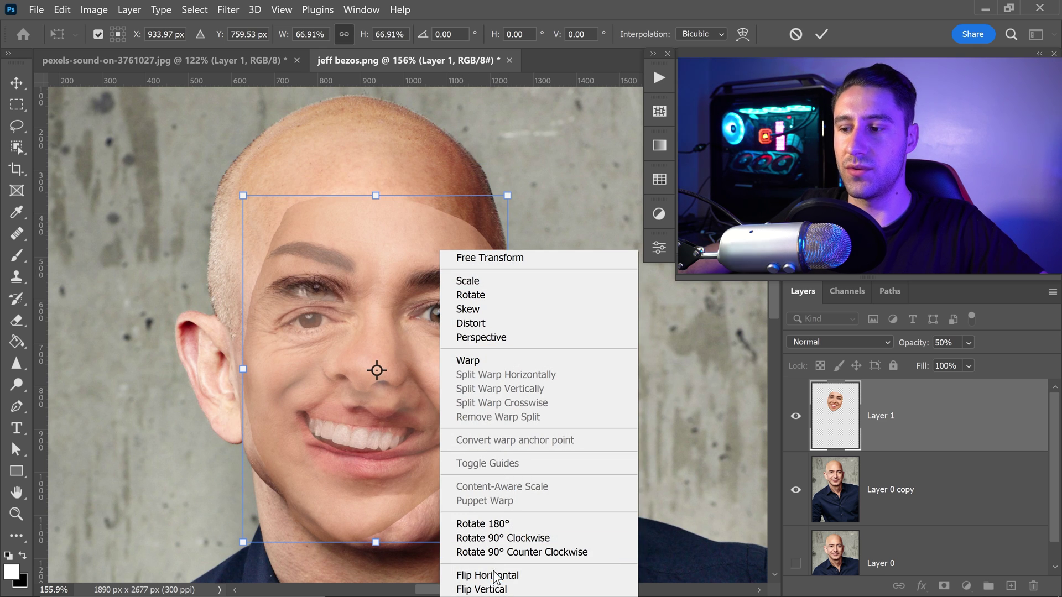
left_click(495, 575)
left_click_drag(463, 306, 460, 310)
left_click_drag(524, 187, 549, 206)
left_click_drag(422, 334, 470, 255)
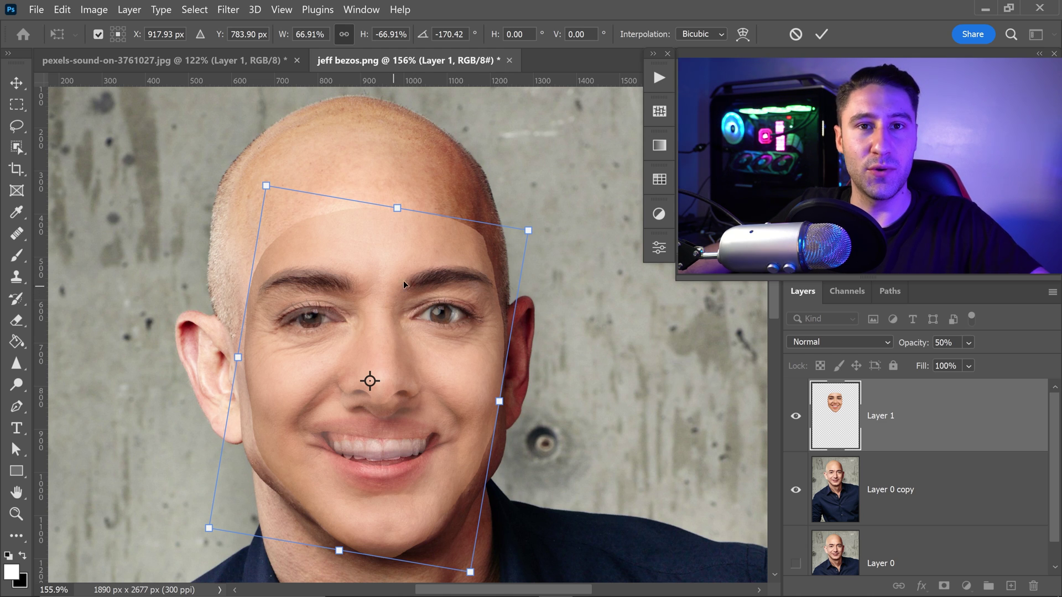
Fine-tune the face layer's scale to 66.51% and its rotation to -170.77°, and apply the transform
mouse_move(523, 236)
left_mouse_down()
mouse_move(531, 228)
mouse_move(524, 235)
left_mouse_up()
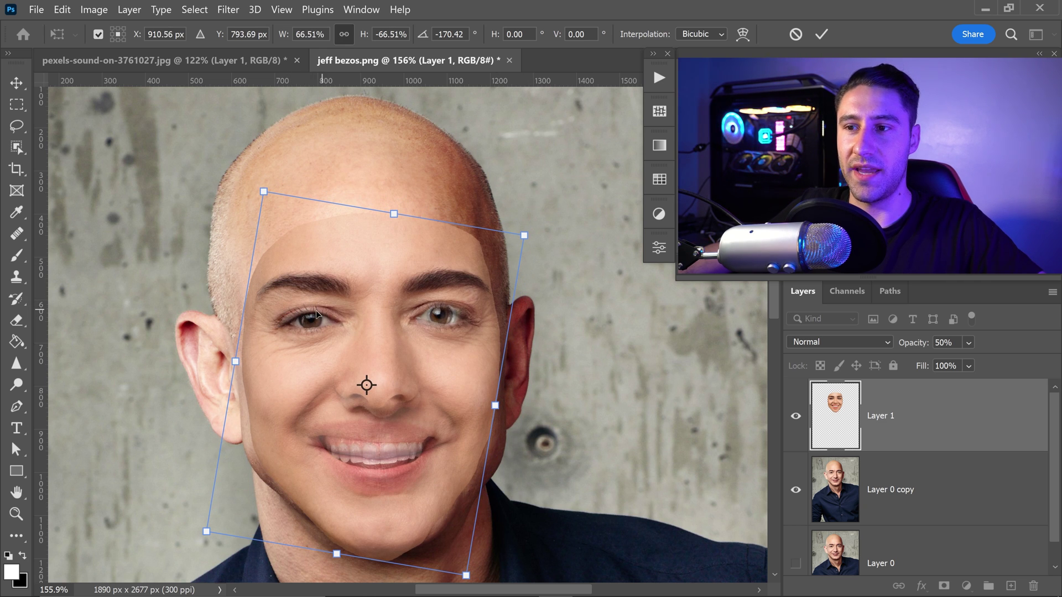
left_click_drag(558, 221, 561, 224)
left_click_drag(431, 301, 481, 376)
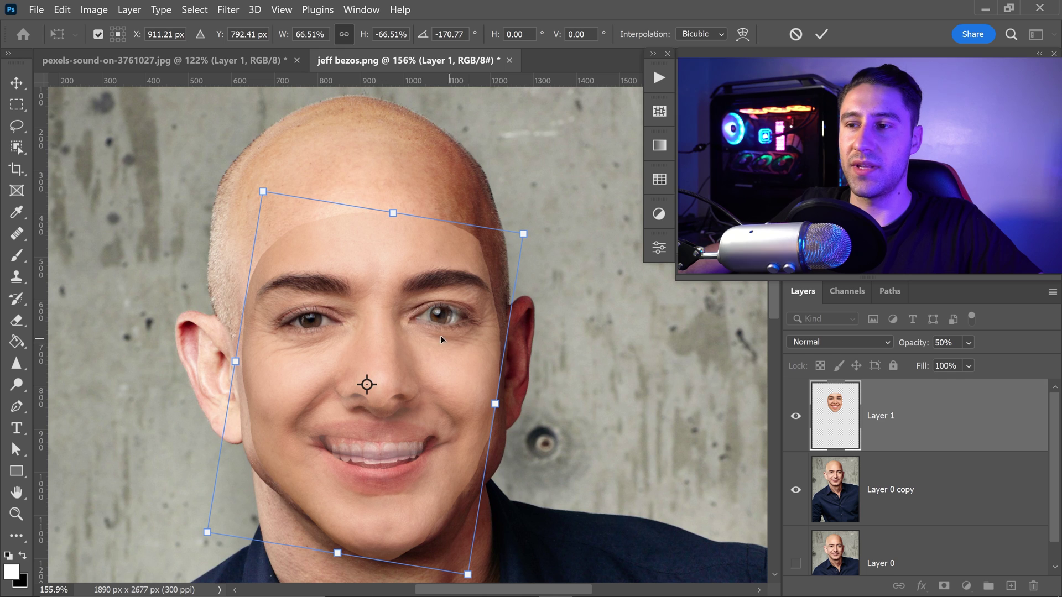
key("Return")
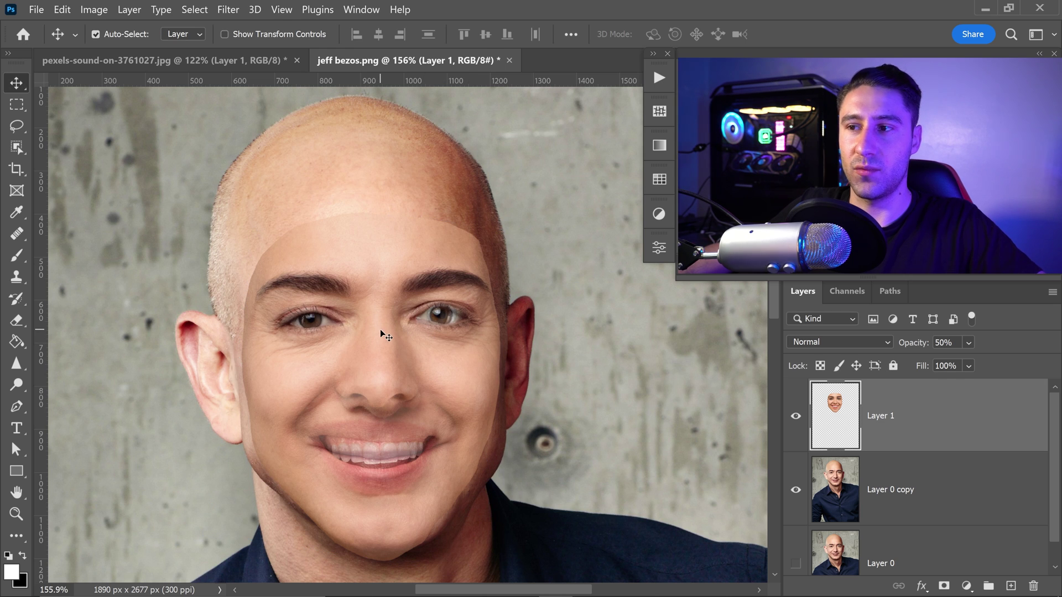
Trim the part of the face layer that extends below the man's chin using a lasso selection, and restore its opacity to 100%
scroll(415, 529, "down", 1)
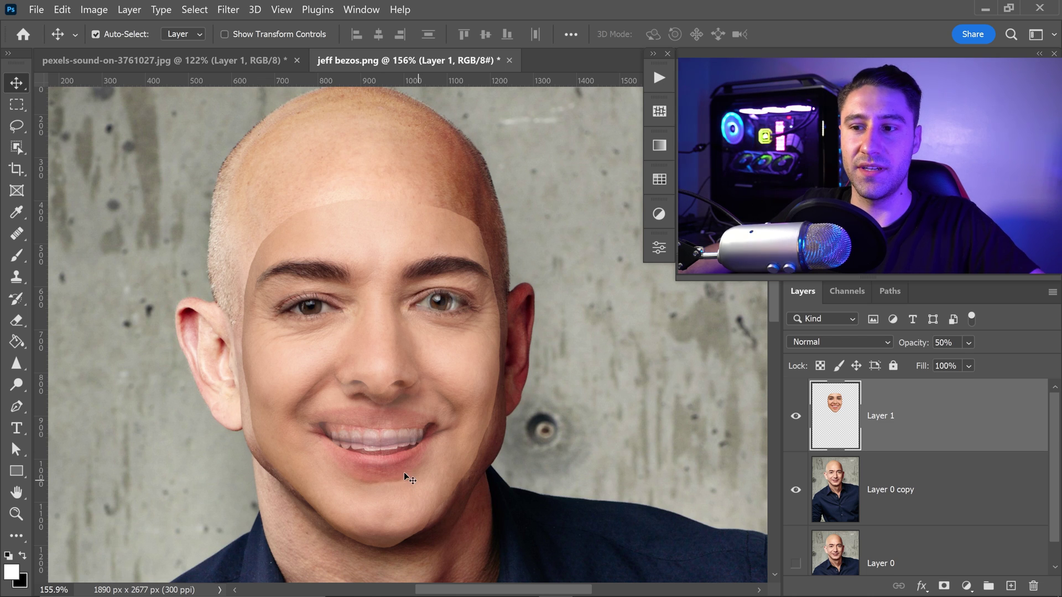
left_click(14, 126)
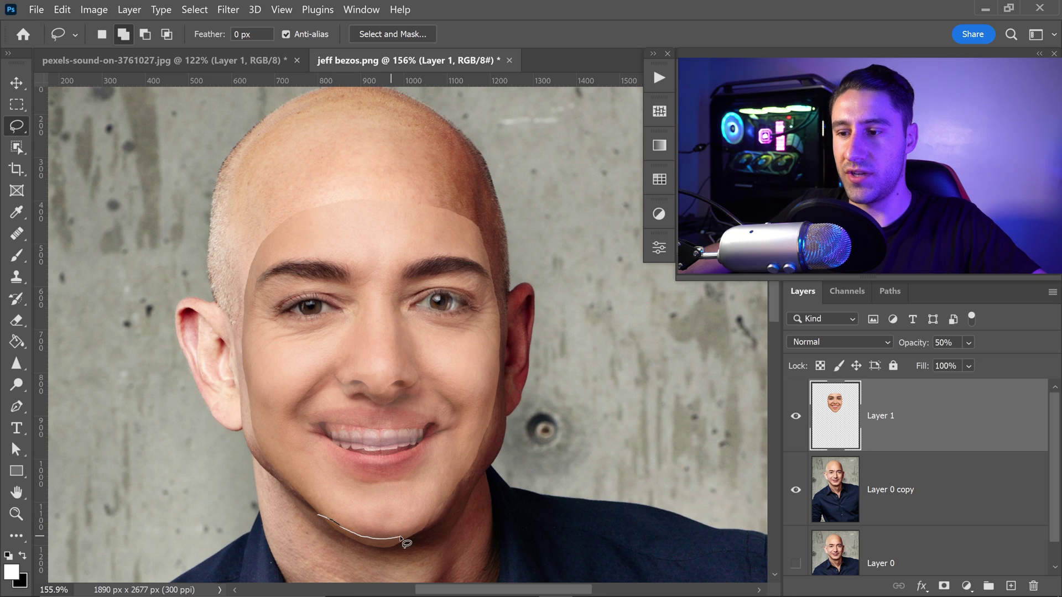
mouse_move(455, 543)
left_mouse_down()
mouse_move(412, 575)
mouse_move(309, 556)
mouse_move(318, 517)
left_mouse_up()
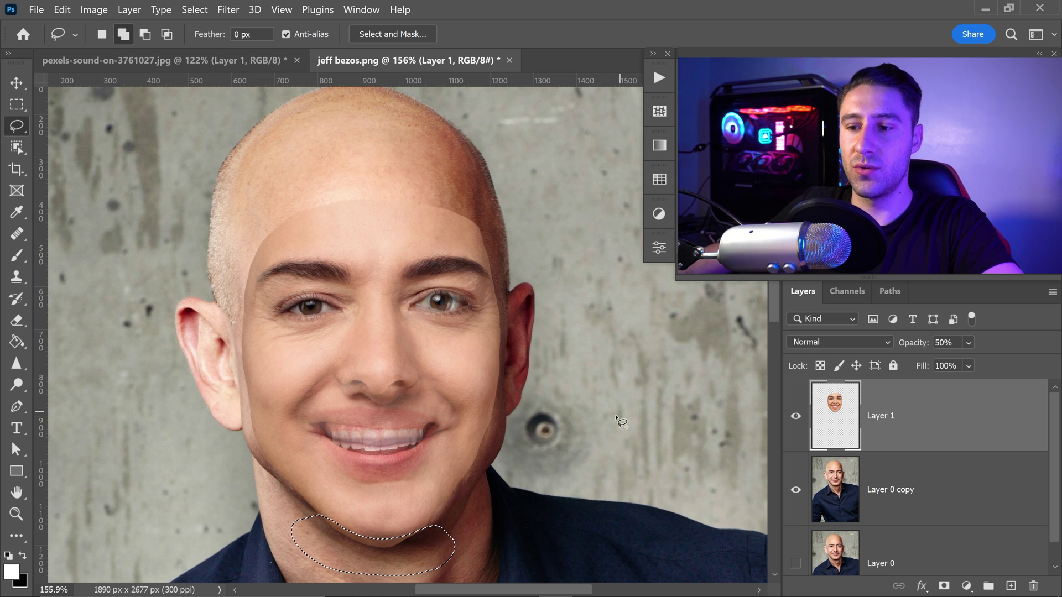
key("ctrl+d")
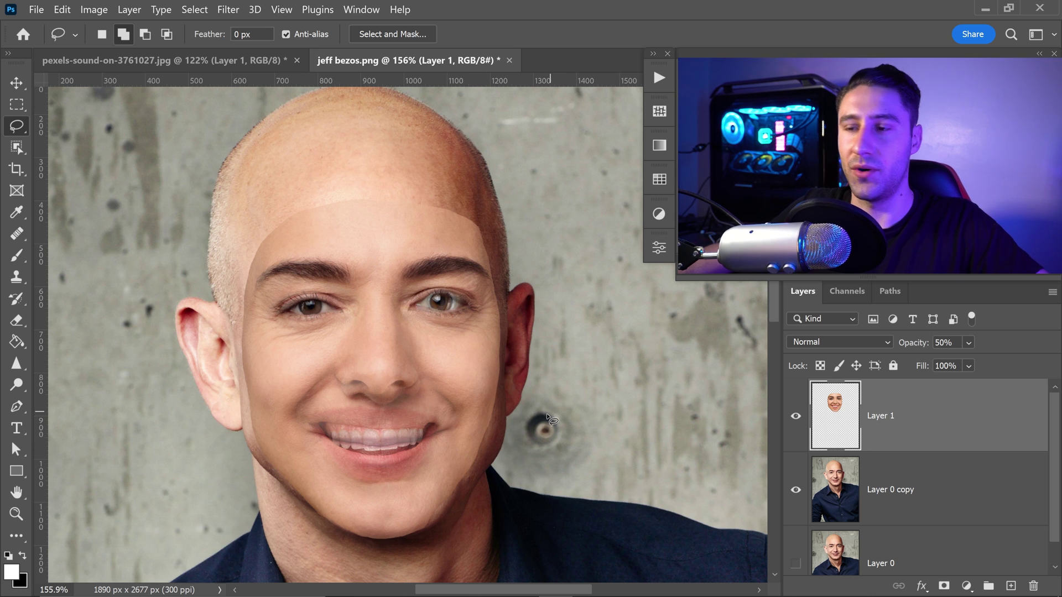
left_click(16, 83)
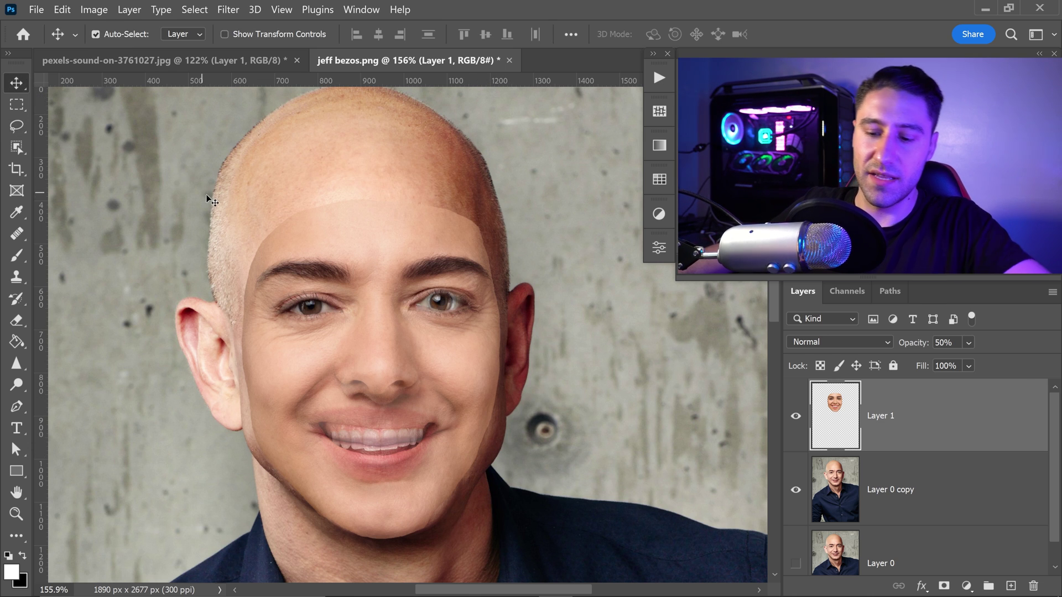
key("0")
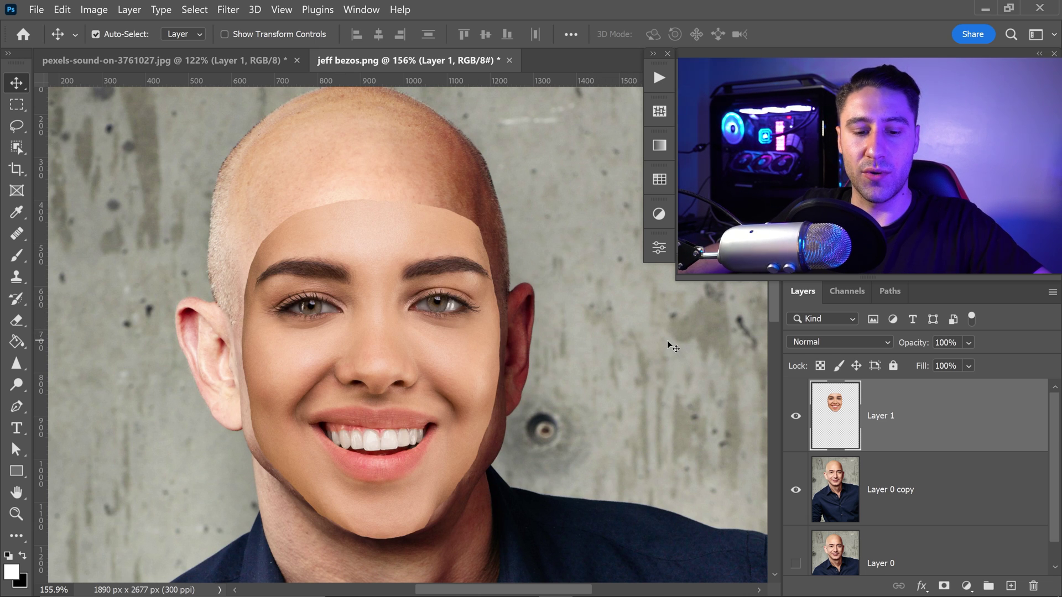
Load the outline of Layer 1's face as a selection and contract it by 10 pixels
key("ctrl")
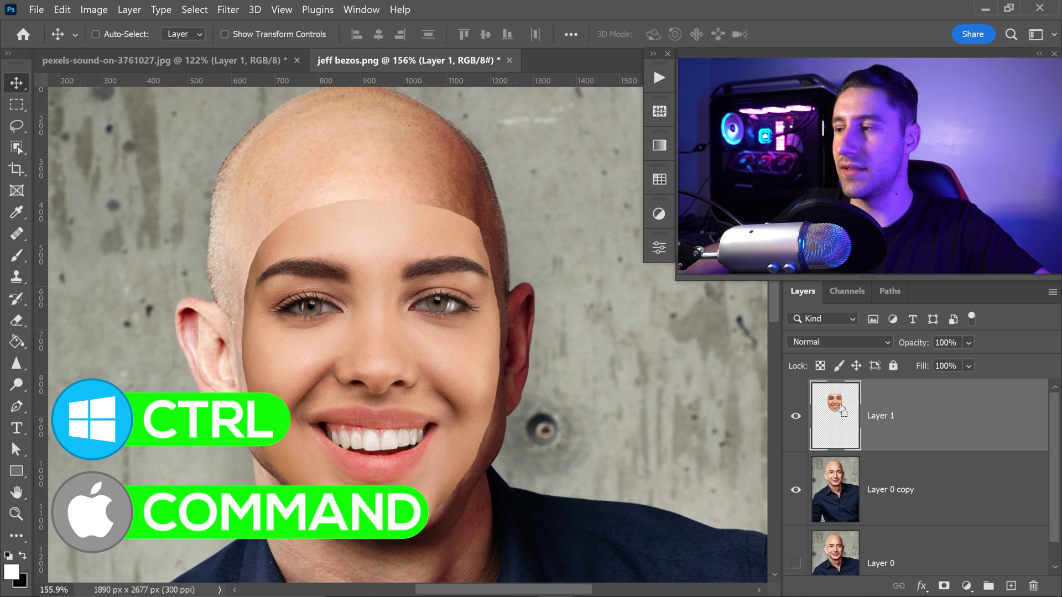
left_click(845, 412, "ctrl")
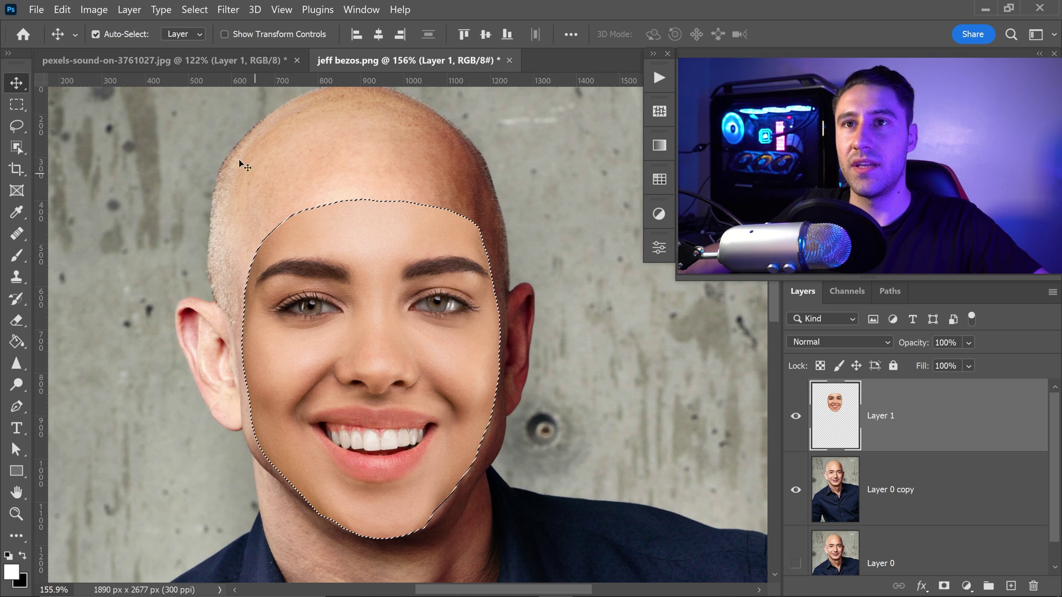
left_click(199, 11)
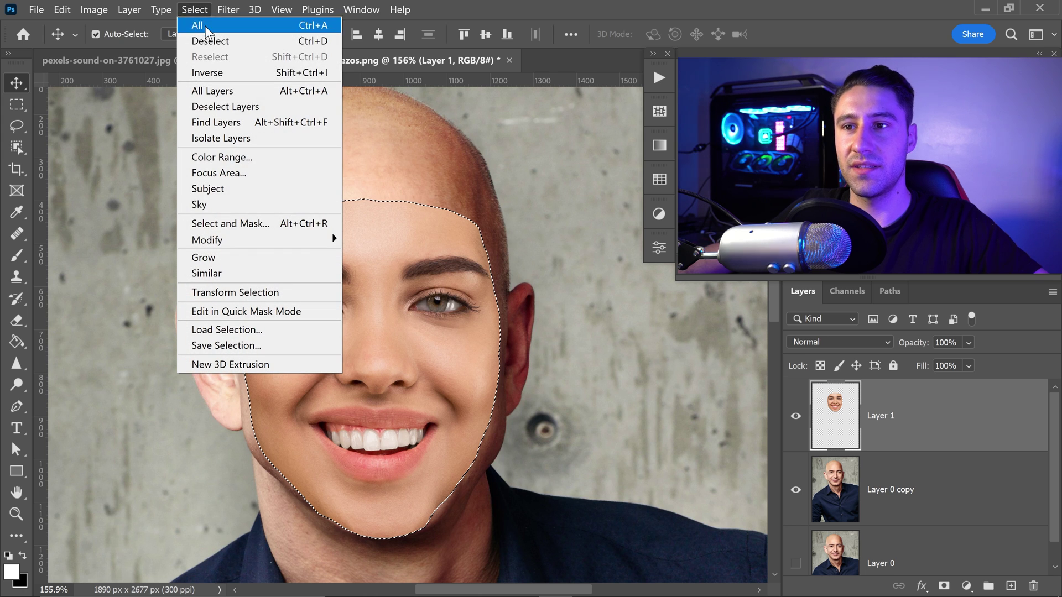
mouse_move(271, 234)
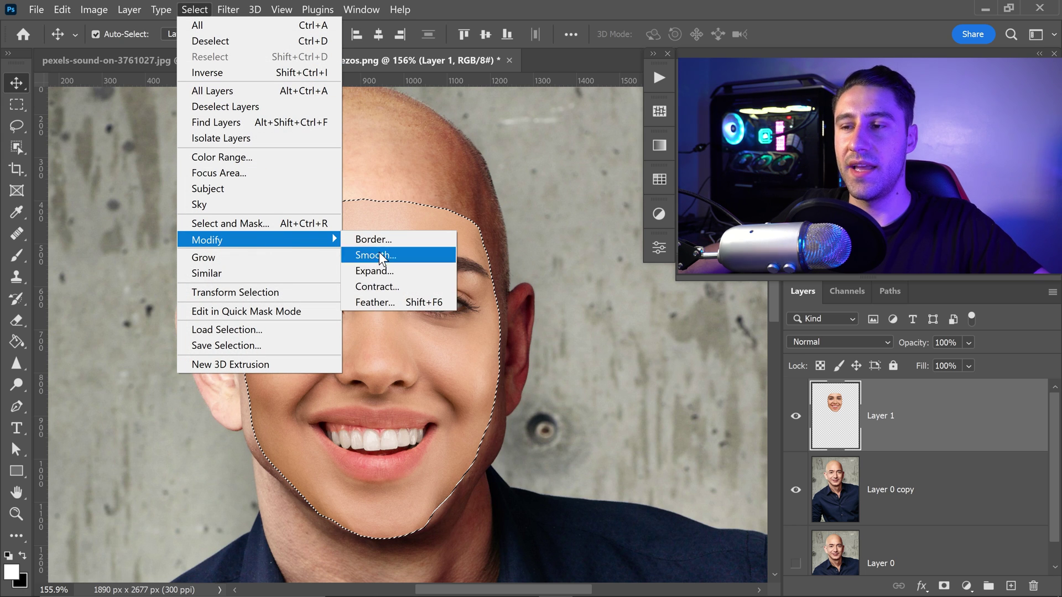
left_click(394, 289)
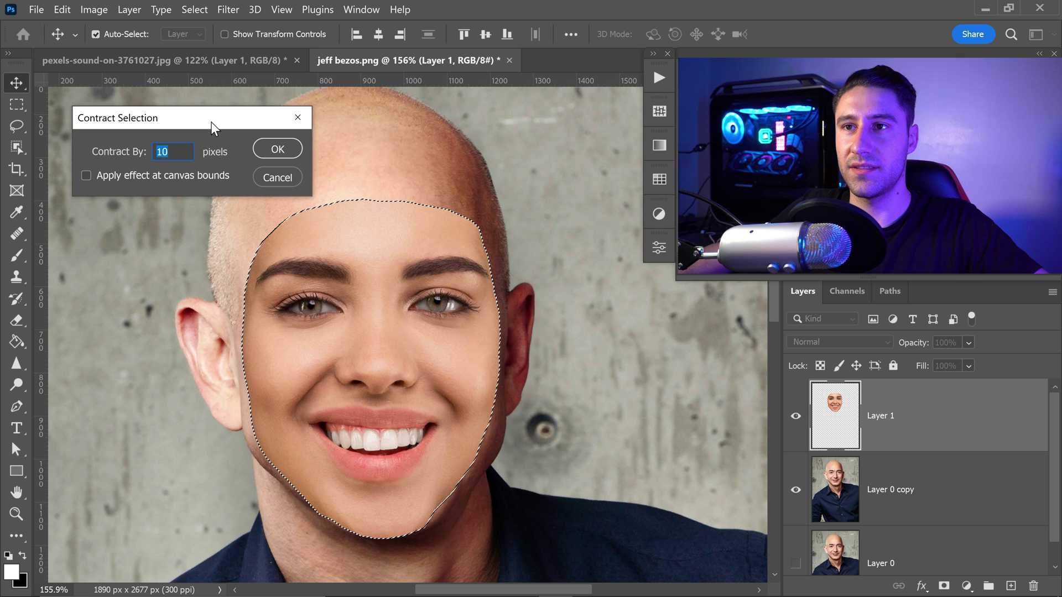
left_click_drag(211, 121, 199, 116)
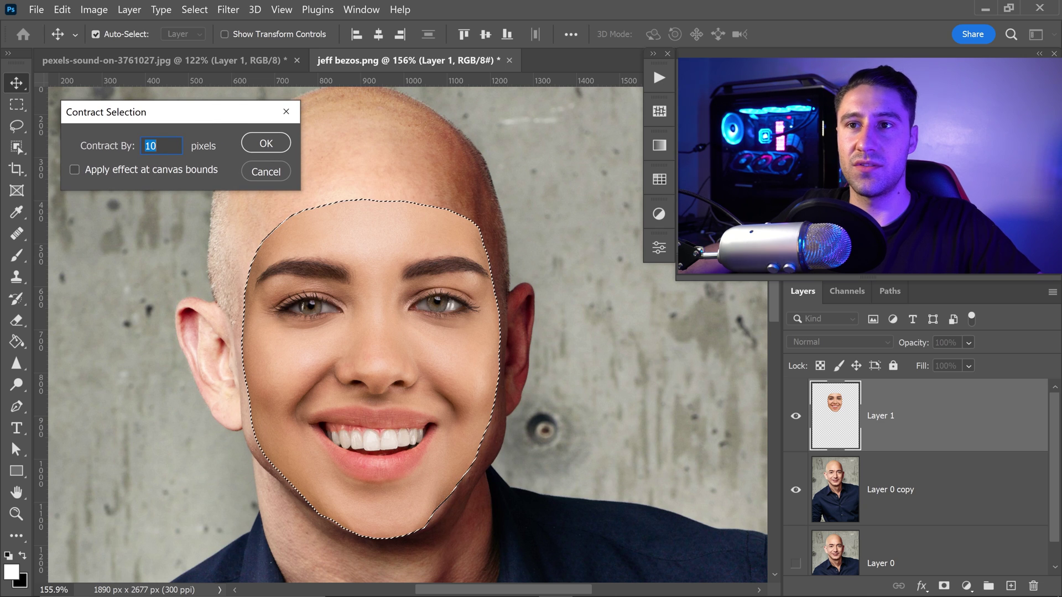
left_click(264, 141)
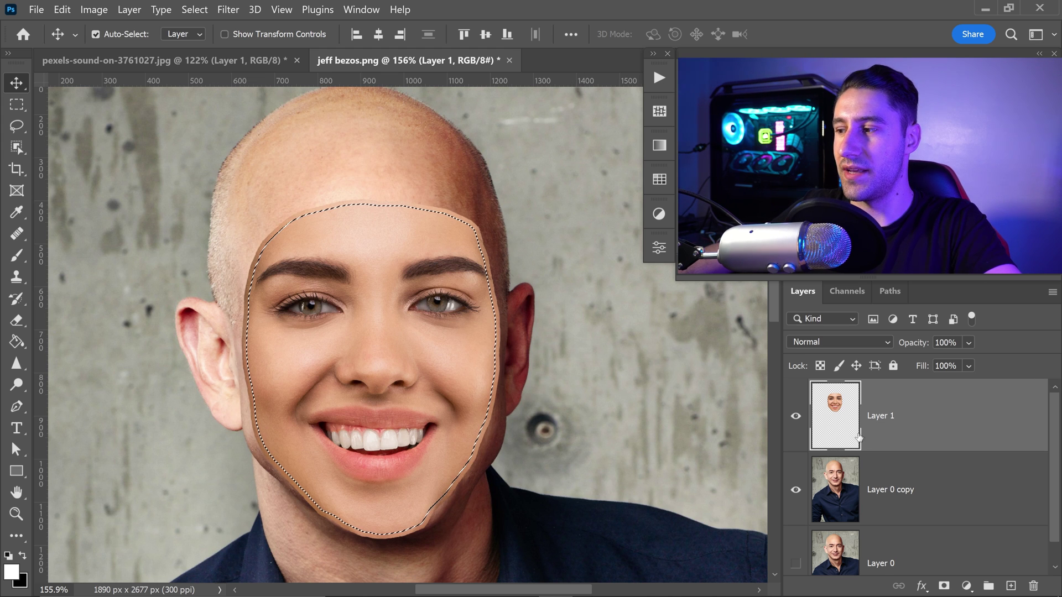
Delete the selected face area from Layer 0 copy
left_click(908, 492)
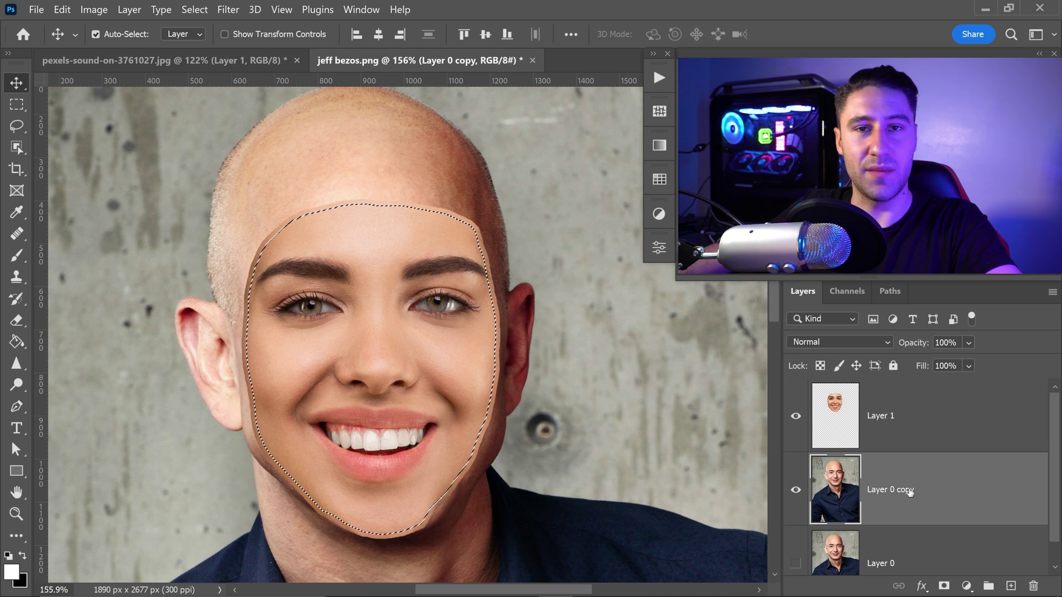
key("Delete")
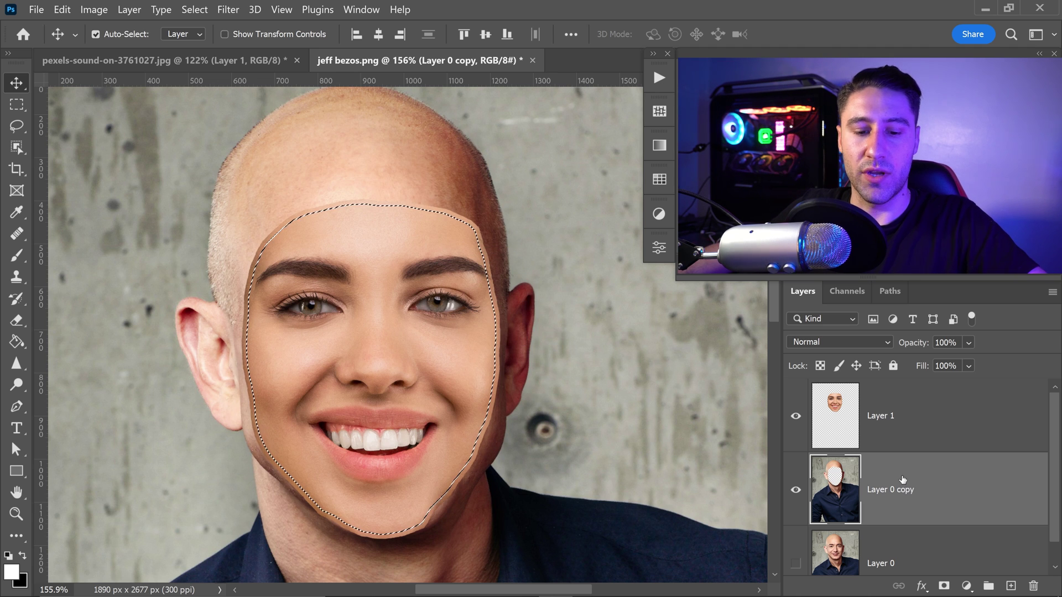
Auto-blend Layer 1 and Layer 0 copy using the Panorama method with Seamless Tones and Colors, and clear the selection
key("shift")
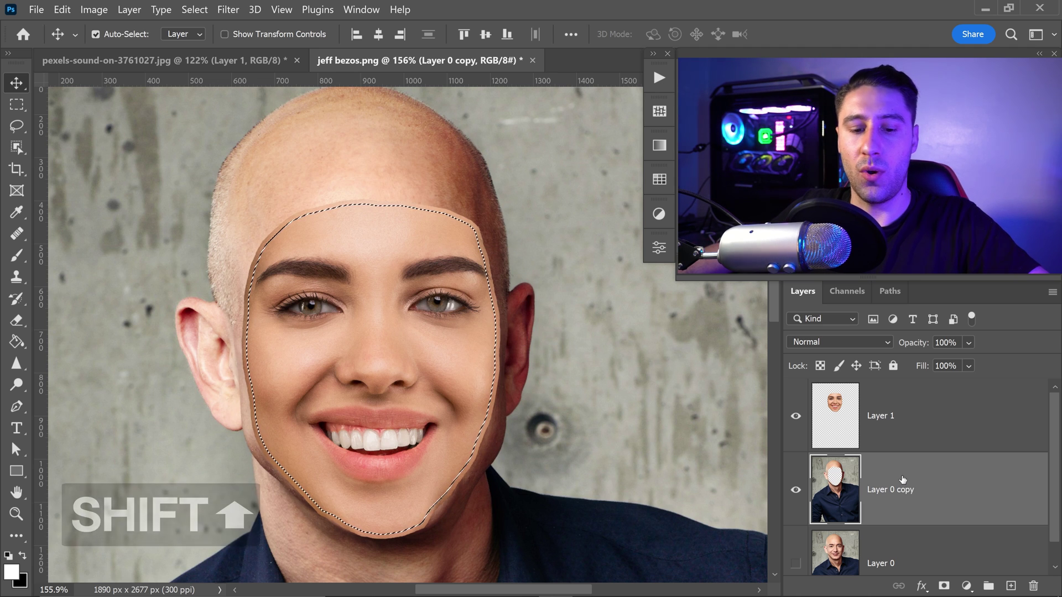
left_click(895, 414, "shift")
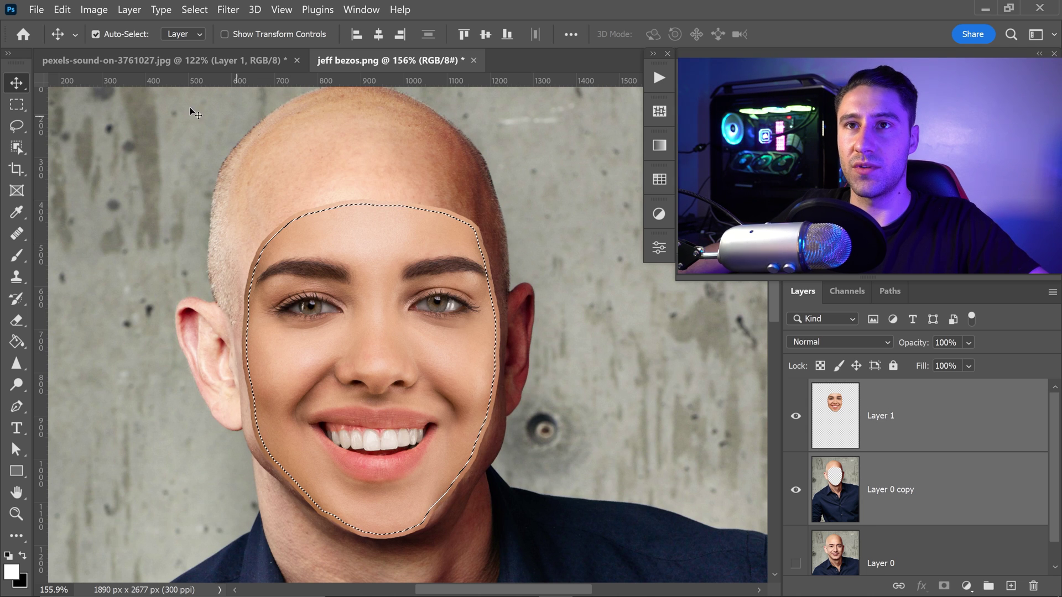
left_click(68, 10)
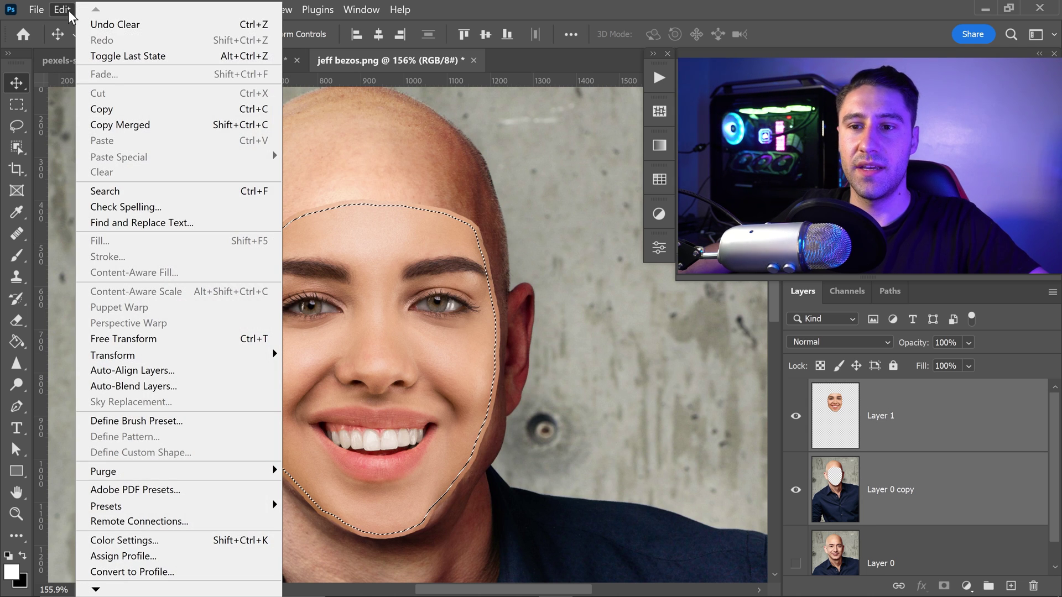
left_click(145, 386)
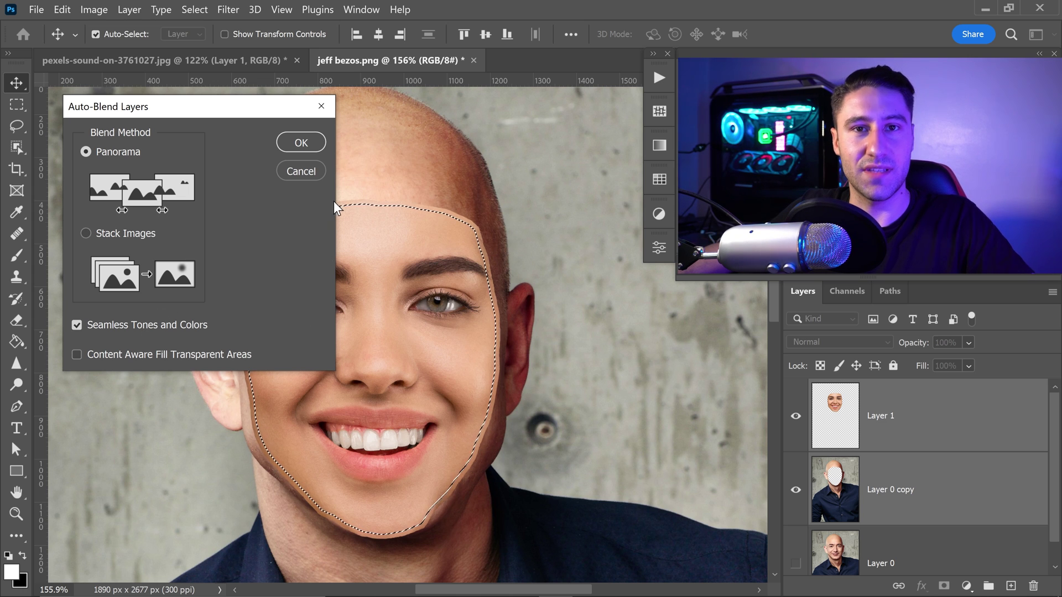
left_click(301, 143)
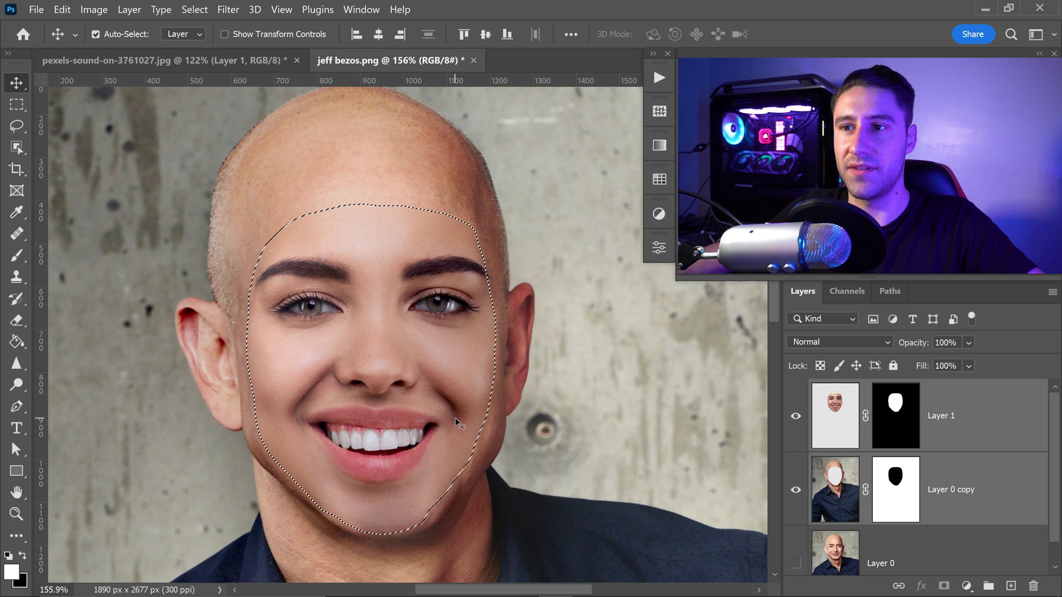
key("ctrl")
key("ctrl+d")
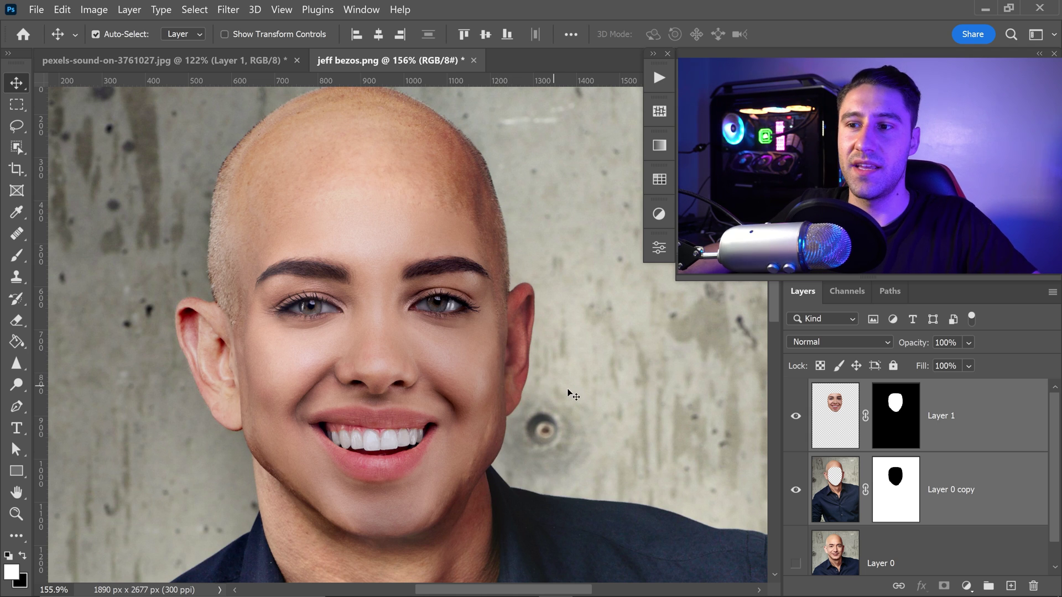
Add a Photo Filter adjustment above Layer 1 using Warming Filter (85) at 16% density
key("alt+]")
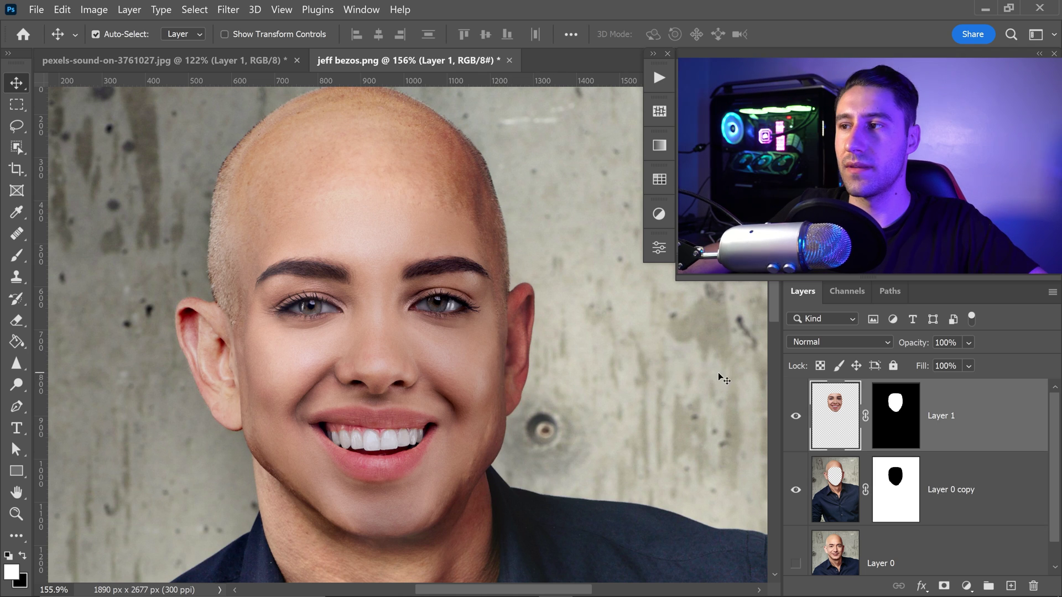
left_click(659, 214)
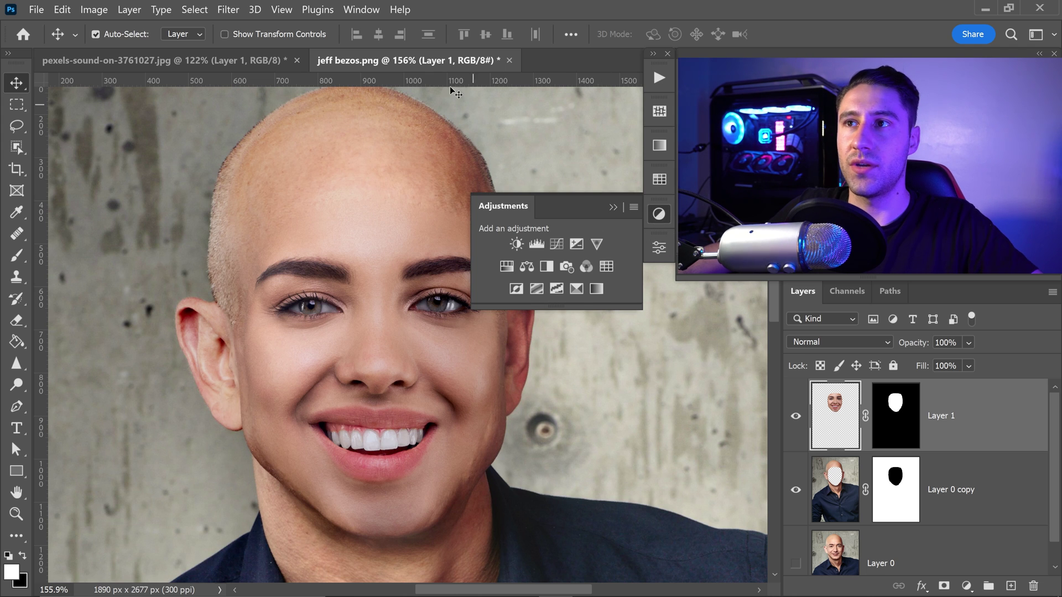
left_click(357, 7)
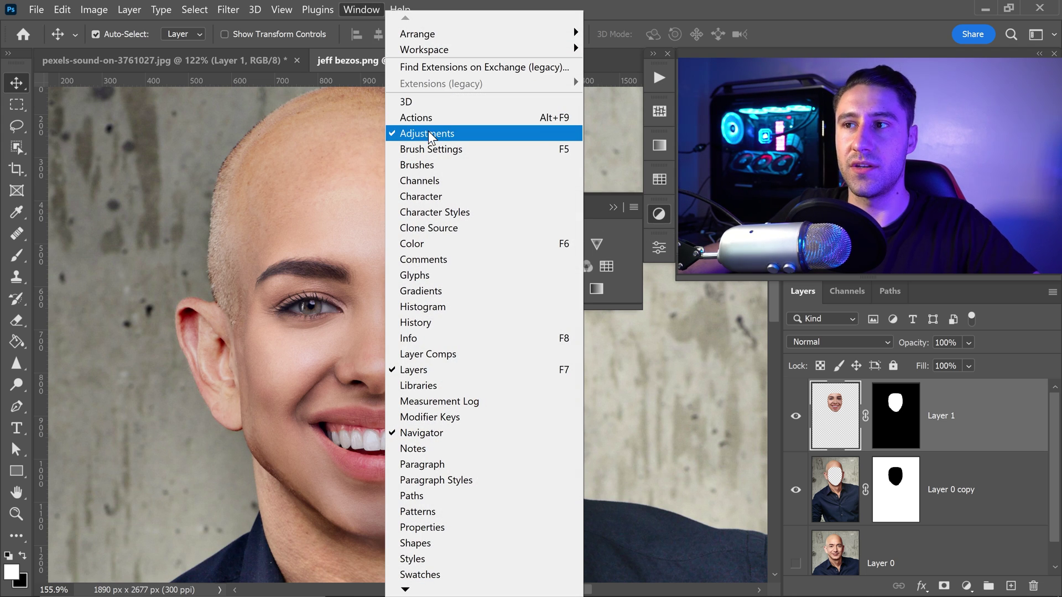
left_click(589, 202)
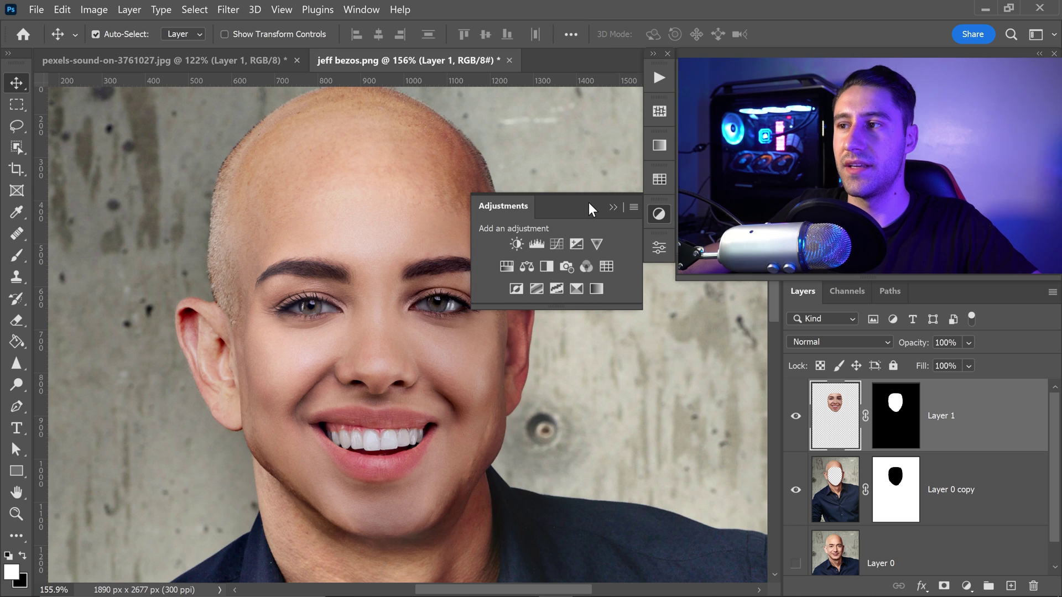
left_click(570, 264)
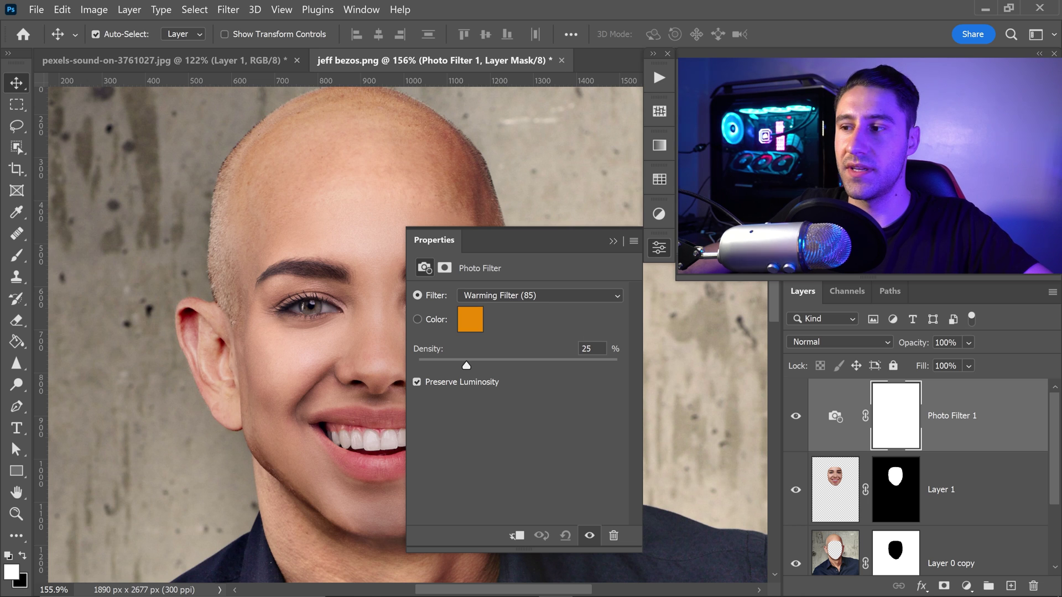
type("16")
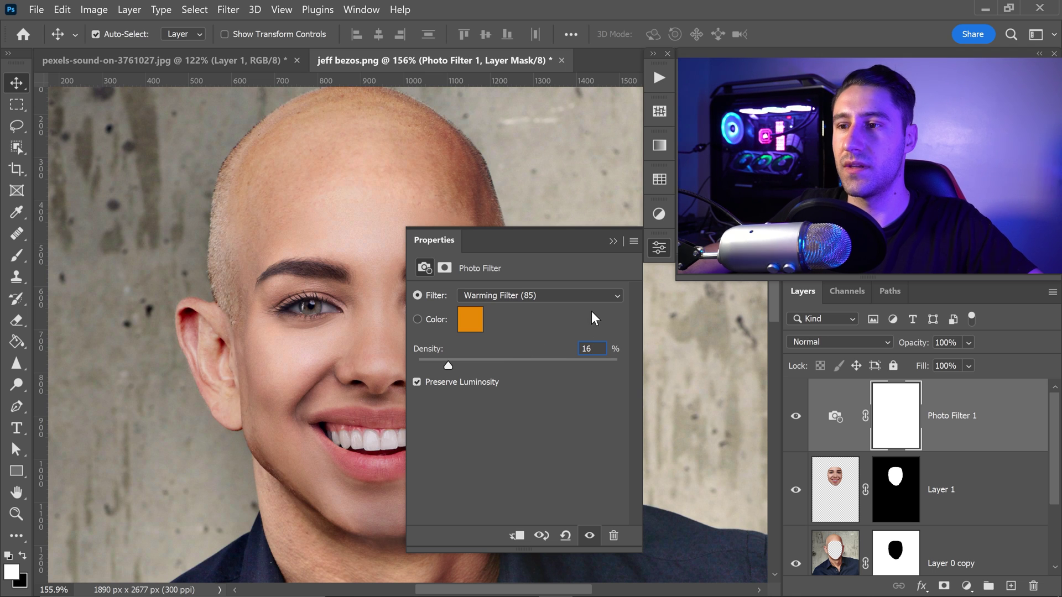
left_click(614, 241)
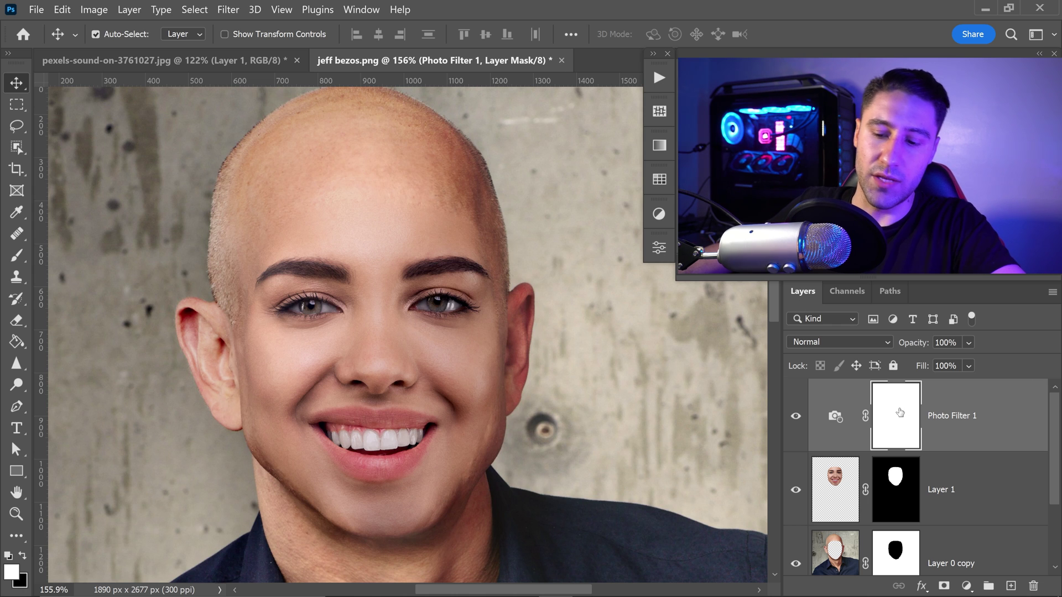
Invert the Photo Filter mask and paint the face area back in white with a 155 px soft brush at 0% hardness
key("ctrl+i")
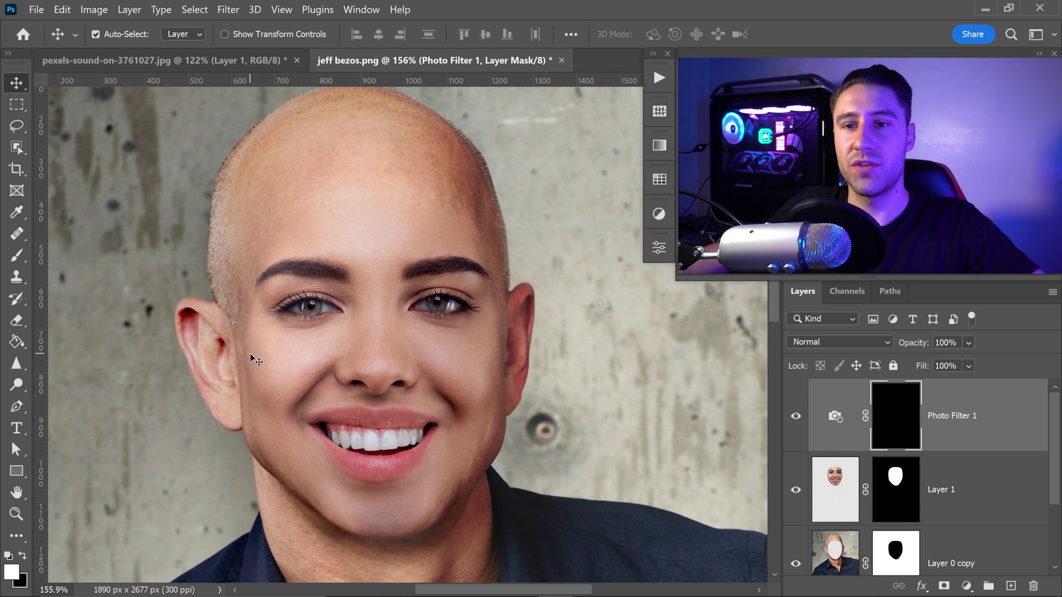
left_click(17, 255)
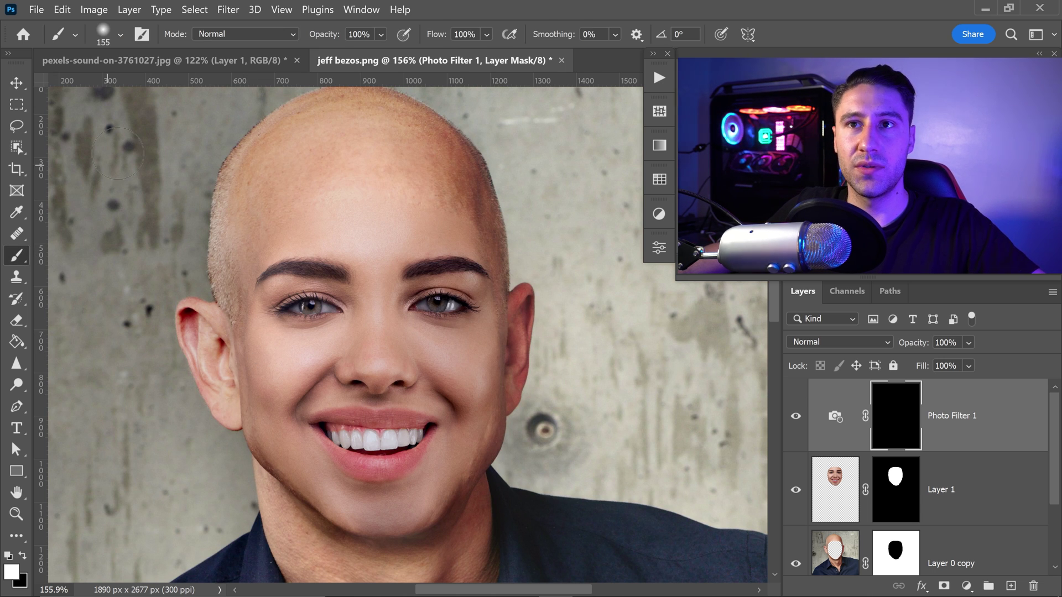
left_click(120, 35)
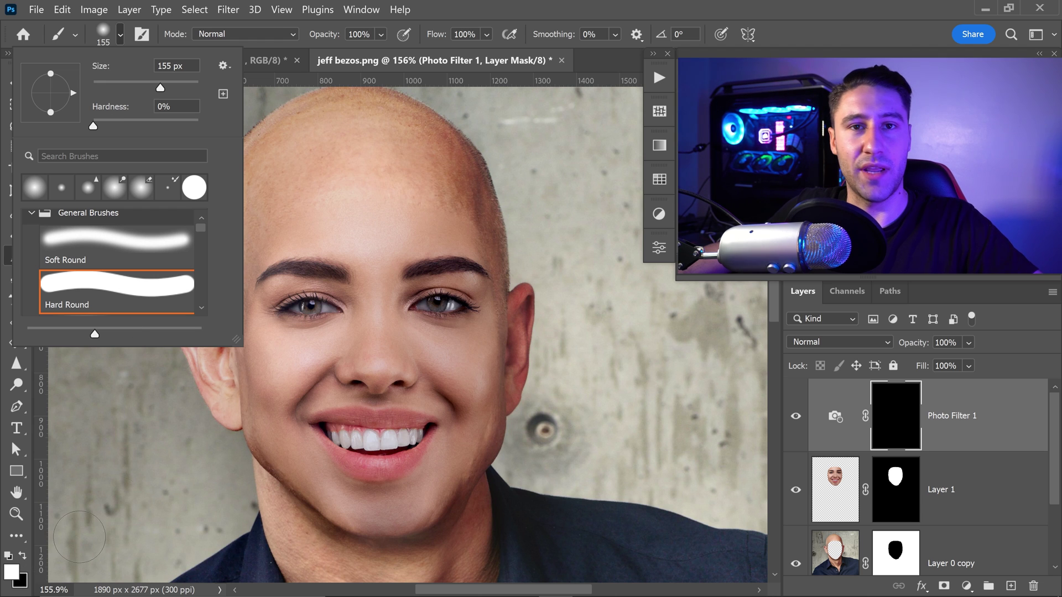
left_click(469, 5)
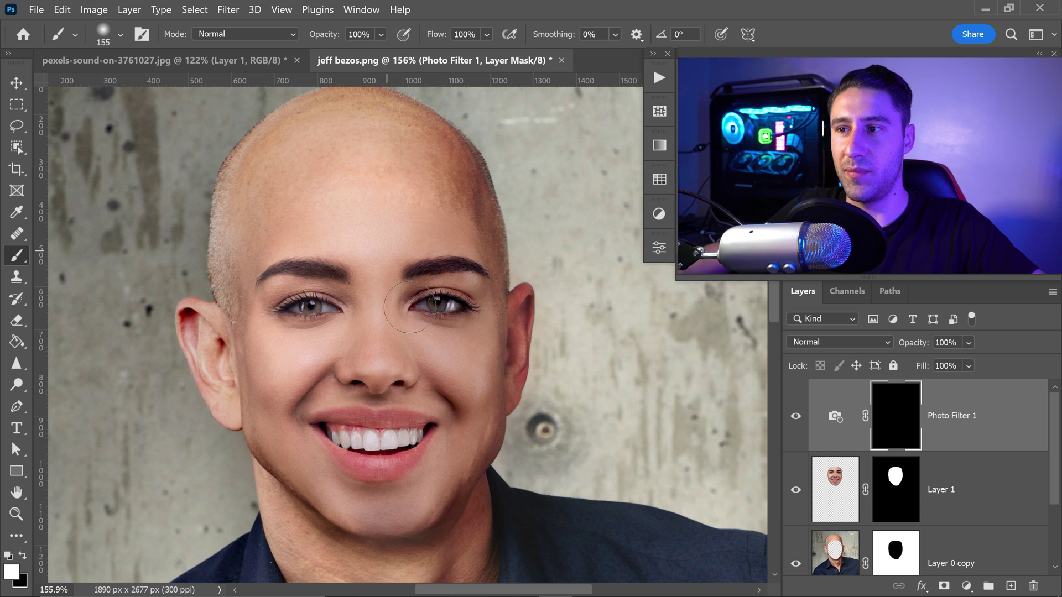
left_click_drag(365, 362, 368, 359)
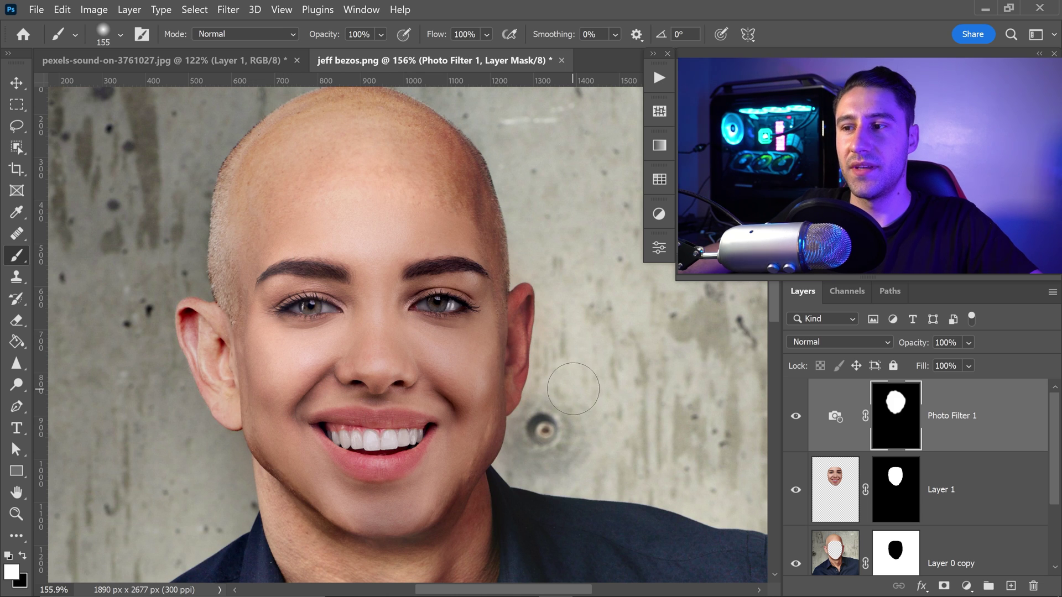
Add a Brightness/Contrast adjustment above the Photo Filter with brightness 46 and contrast -16
left_click(662, 214)
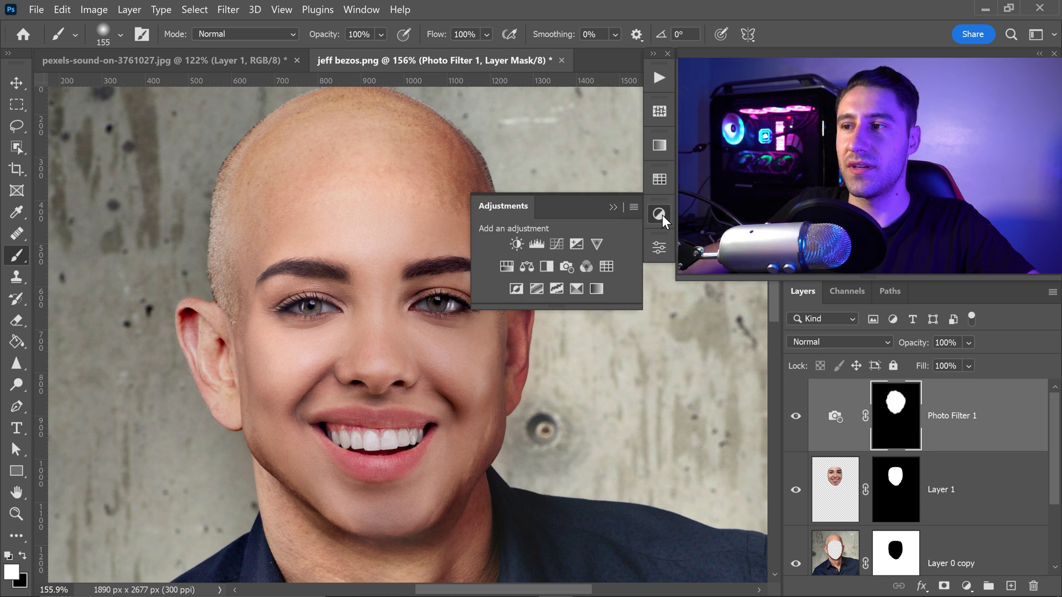
left_click(524, 245)
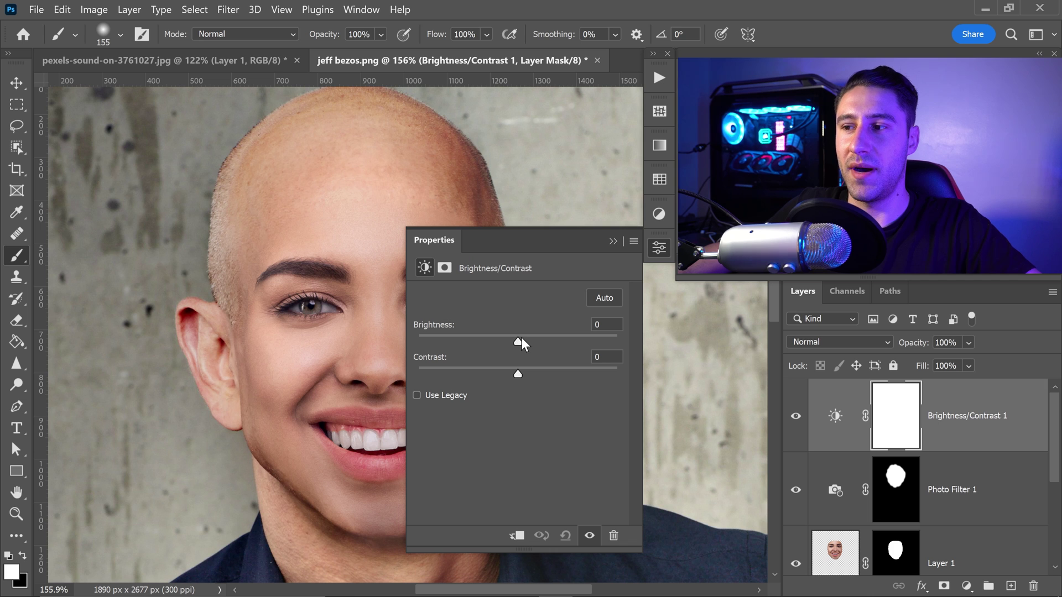
left_click_drag(520, 339, 550, 345)
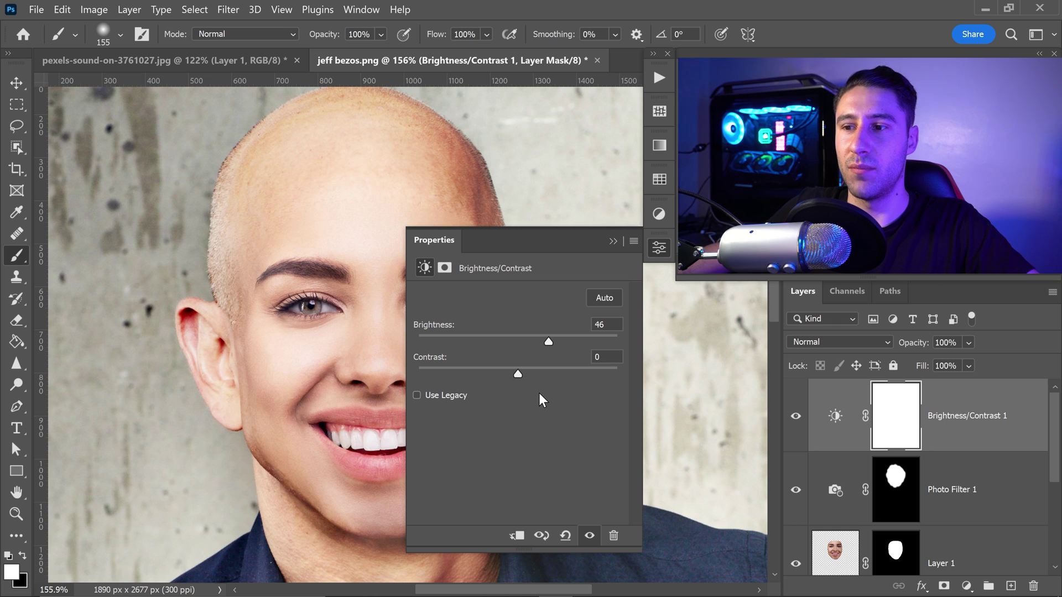
left_click_drag(519, 372, 490, 371)
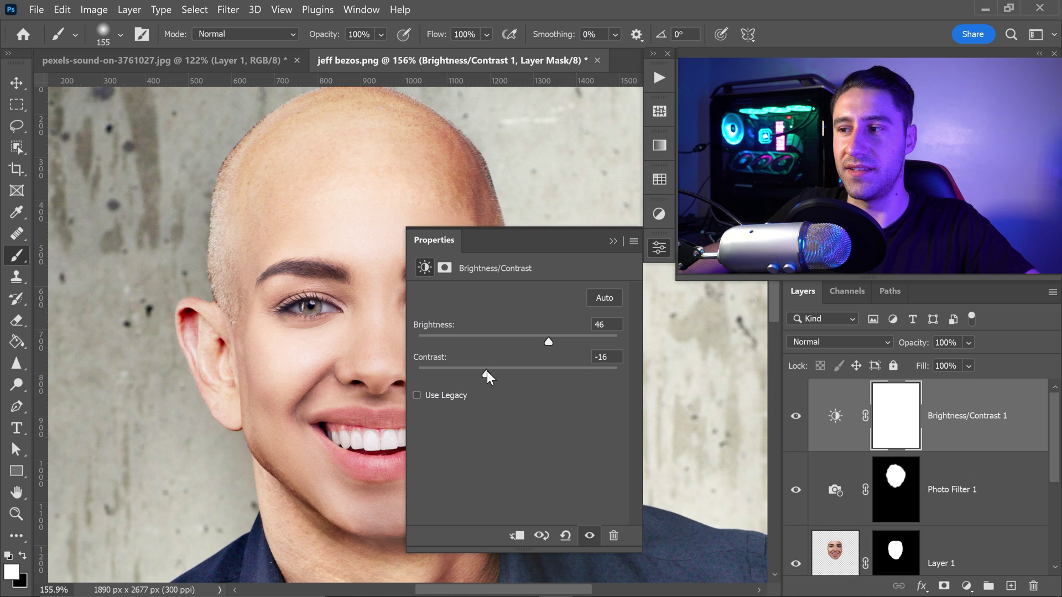
left_click(612, 242)
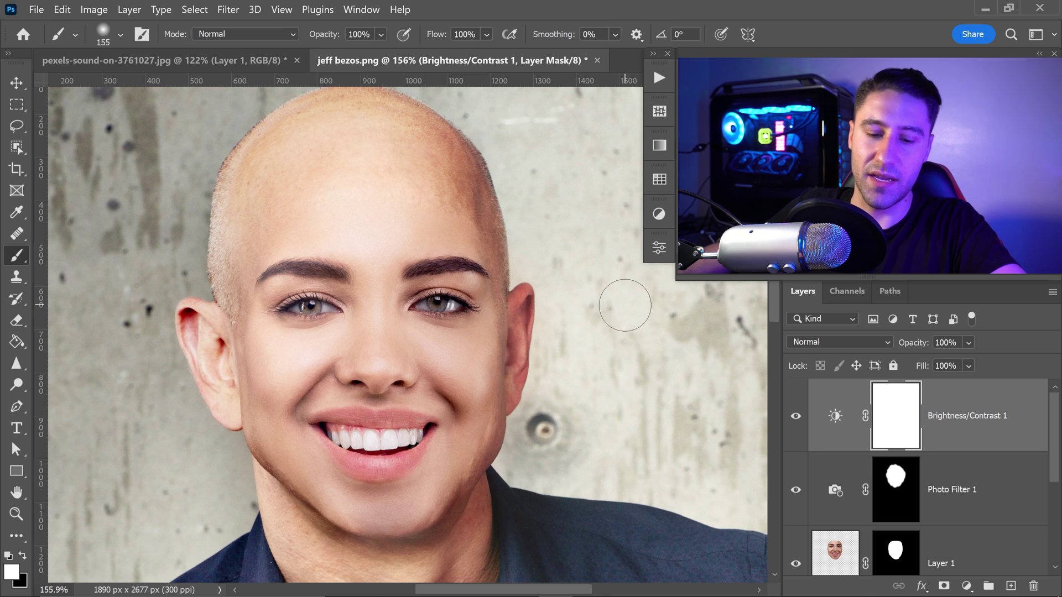
Invert the Brightness/Contrast mask and paint the face area back in white with the soft brush
key("ctrl+i")
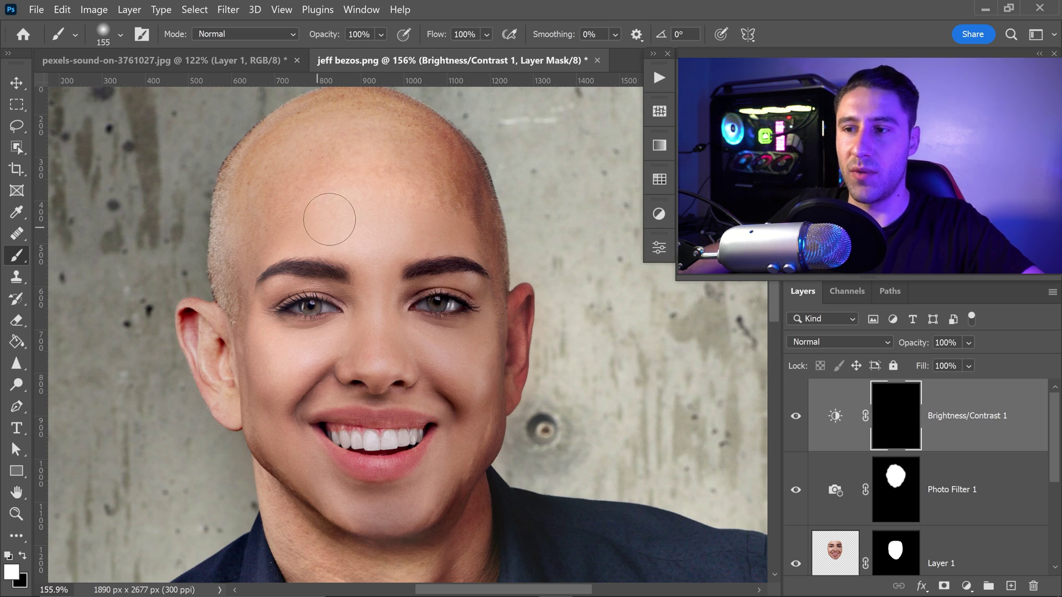
mouse_move(298, 233)
left_mouse_down()
mouse_move(309, 350)
mouse_move(334, 327)
mouse_move(349, 238)
mouse_move(390, 286)
mouse_move(425, 254)
mouse_move(455, 267)
mouse_move(463, 327)
mouse_move(451, 350)
mouse_move(390, 332)
mouse_move(399, 397)
mouse_move(386, 381)
mouse_move(347, 410)
mouse_move(329, 408)
mouse_move(320, 458)
mouse_move(333, 494)
mouse_move(376, 489)
mouse_move(368, 517)
mouse_move(405, 506)
mouse_move(428, 452)
mouse_move(426, 493)
mouse_move(466, 444)
mouse_move(471, 405)
mouse_move(432, 450)
mouse_move(422, 379)
mouse_move(488, 362)
mouse_move(479, 404)
mouse_move(475, 280)
mouse_move(459, 271)
mouse_move(351, 320)
mouse_move(289, 276)
mouse_move(252, 339)
mouse_move(292, 467)
mouse_move(461, 261)
mouse_move(436, 234)
mouse_move(313, 199)
mouse_move(290, 214)
mouse_move(304, 241)
left_mouse_up()
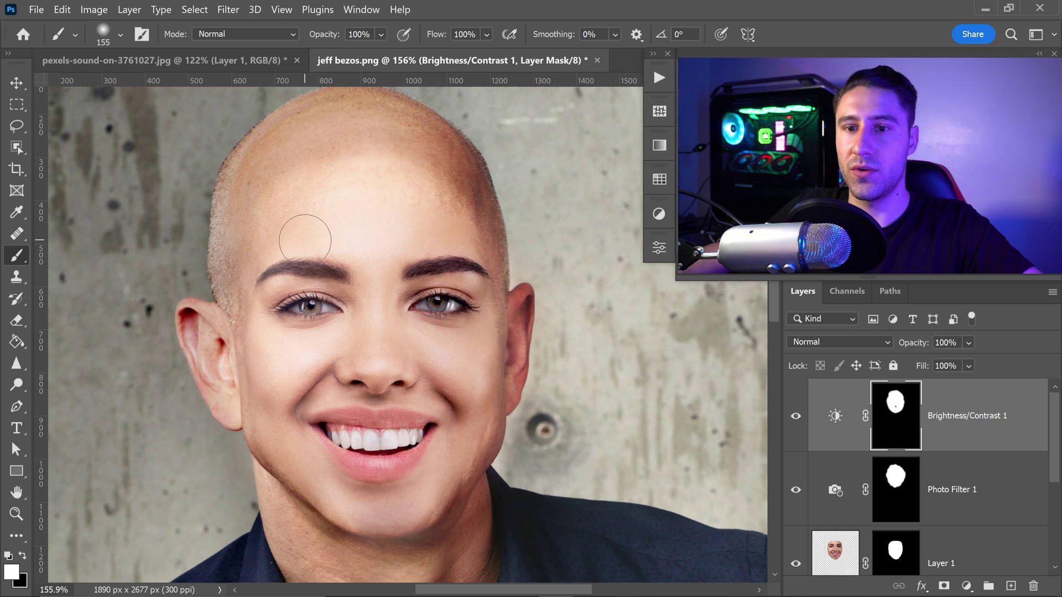
Fade the Brightness/Contrast mask around the forehead and the left side of the face using a black 500 px soft brush
key("x")
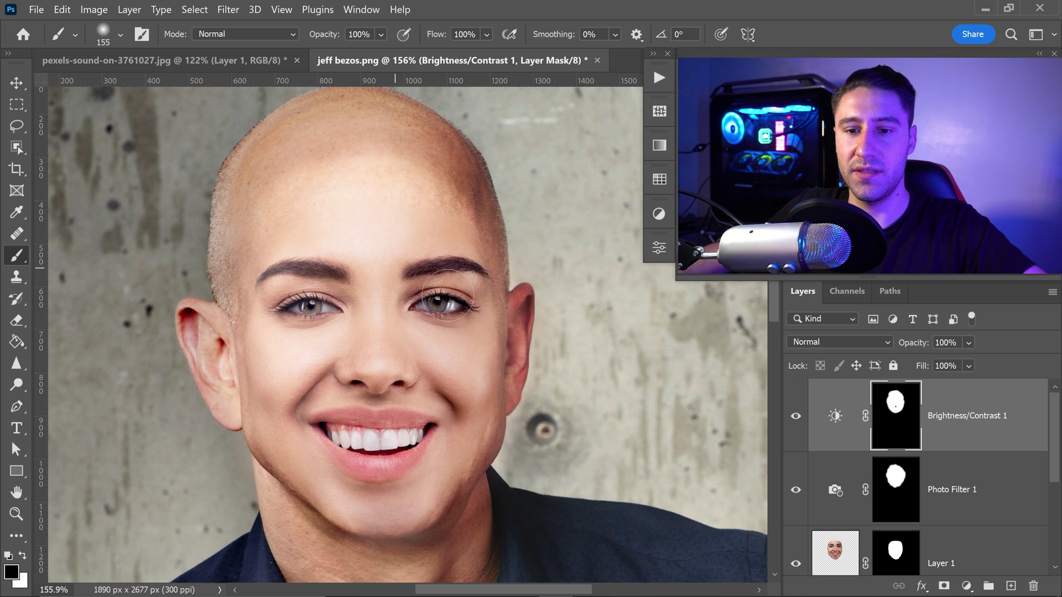
key("bracketright")
key("bracketright")
key("bracketright")
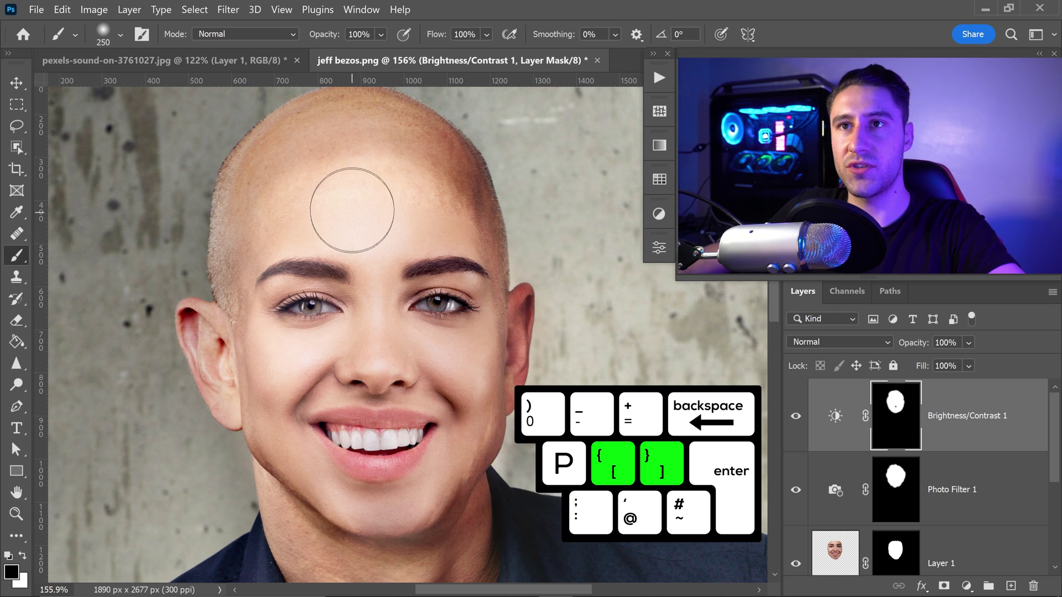
key("bracketright")
key("bracketright")
key("bracketright")
key("bracketright")
key("bracketright")
key("bracketright")
scroll(443, 182, "up", 1)
mouse_move(447, 181)
left_mouse_down()
mouse_move(387, 210)
mouse_move(332, 210)
left_mouse_up()
mouse_move(285, 101)
left_mouse_down()
mouse_move(307, 163)
mouse_move(176, 123)
mouse_move(295, 156)
mouse_move(239, 122)
mouse_move(241, 192)
mouse_move(182, 205)
left_mouse_up()
mouse_move(97, 332)
left_mouse_down()
mouse_move(144, 437)
mouse_move(229, 498)
left_mouse_up()
scroll(234, 497, "down", 3)
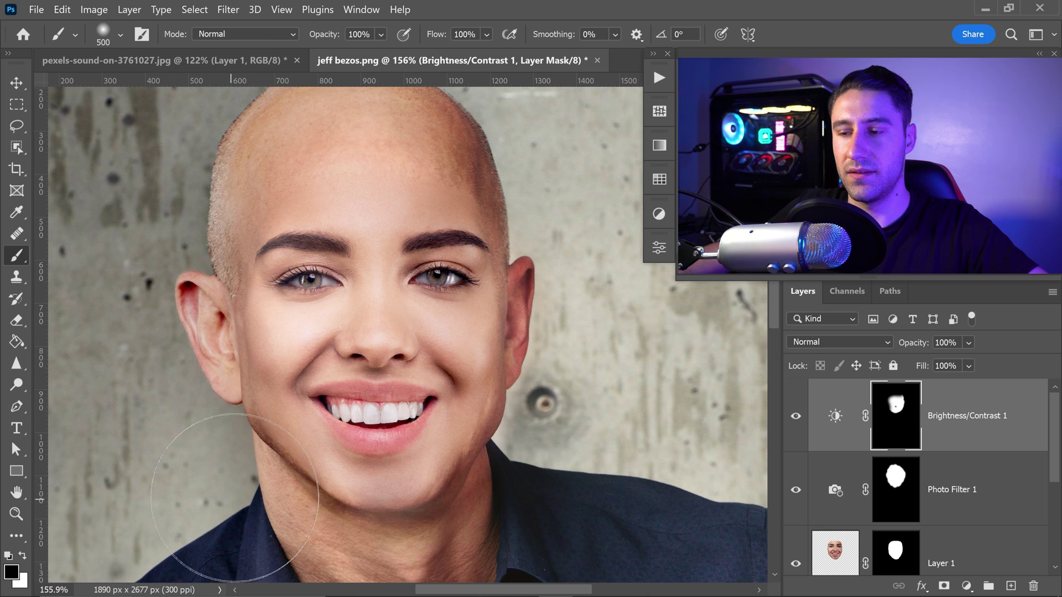
Reduce the brush to 300 px and soften the remaining edges of the Brightness/Contrast mask along the right side of the face
scroll(638, 405, "down", 5)
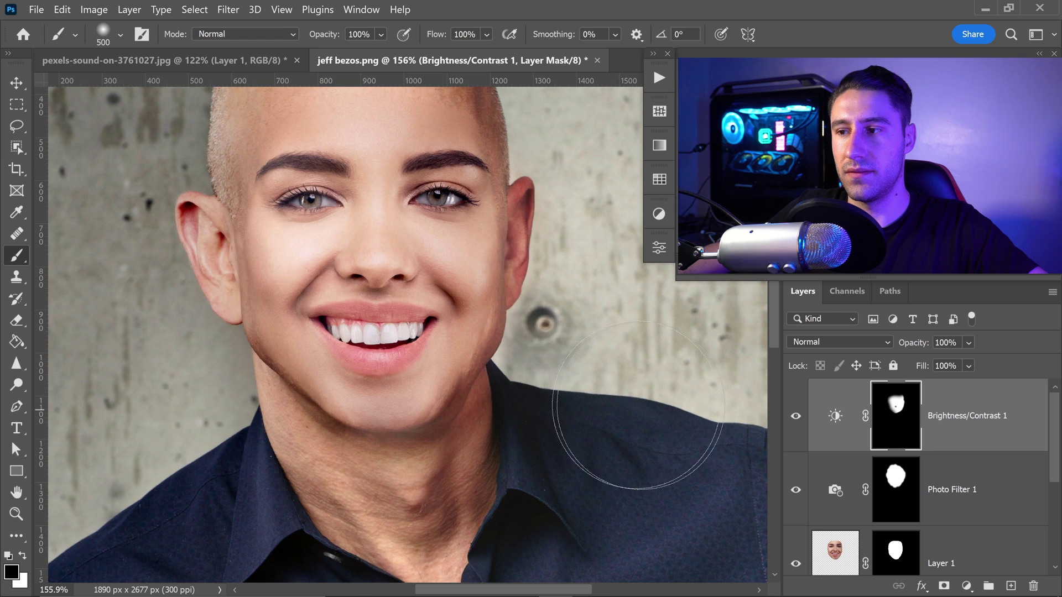
key("bracketleft")
key("bracketleft")
scroll(531, 221, "up", 5)
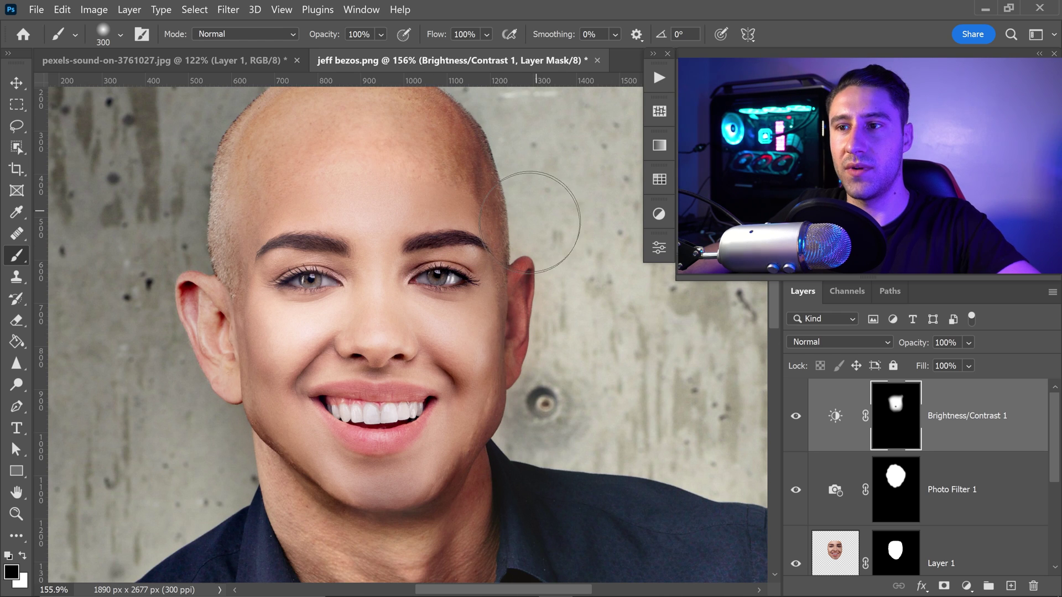
scroll(529, 223, "up", 3)
key("v")
scroll(542, 344, "down", 1)
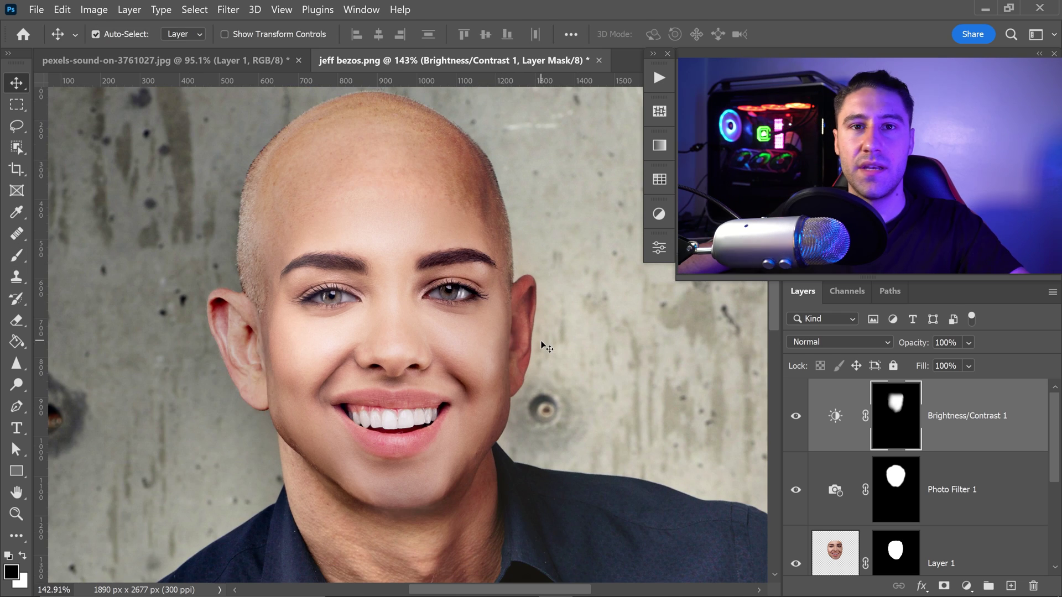
Add a Hue/Saturation adjustment on top with saturation +10, and toggle its visibility to compare the effect
left_click(659, 214)
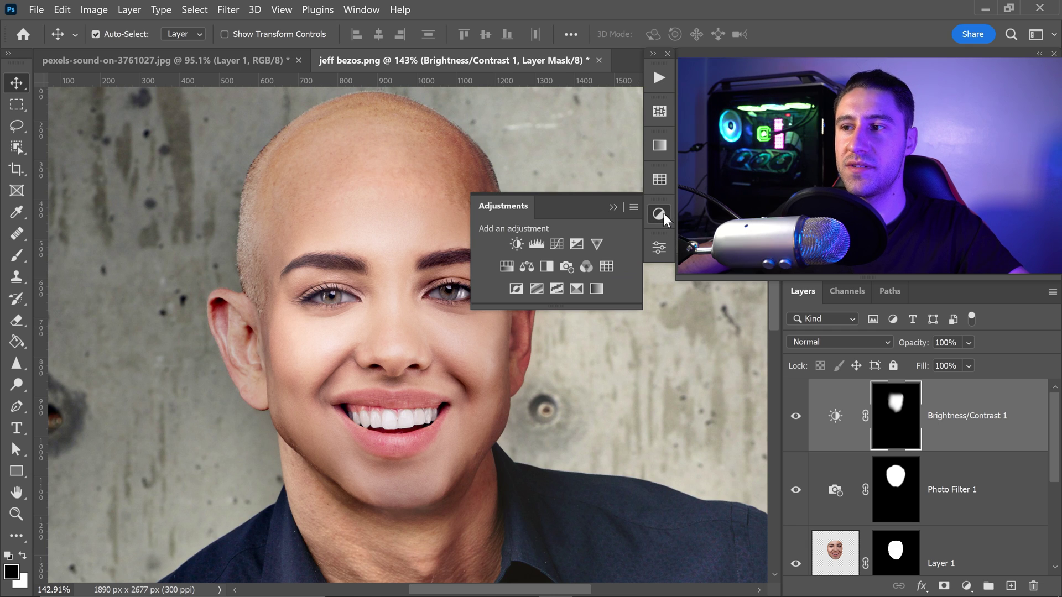
left_click(510, 269)
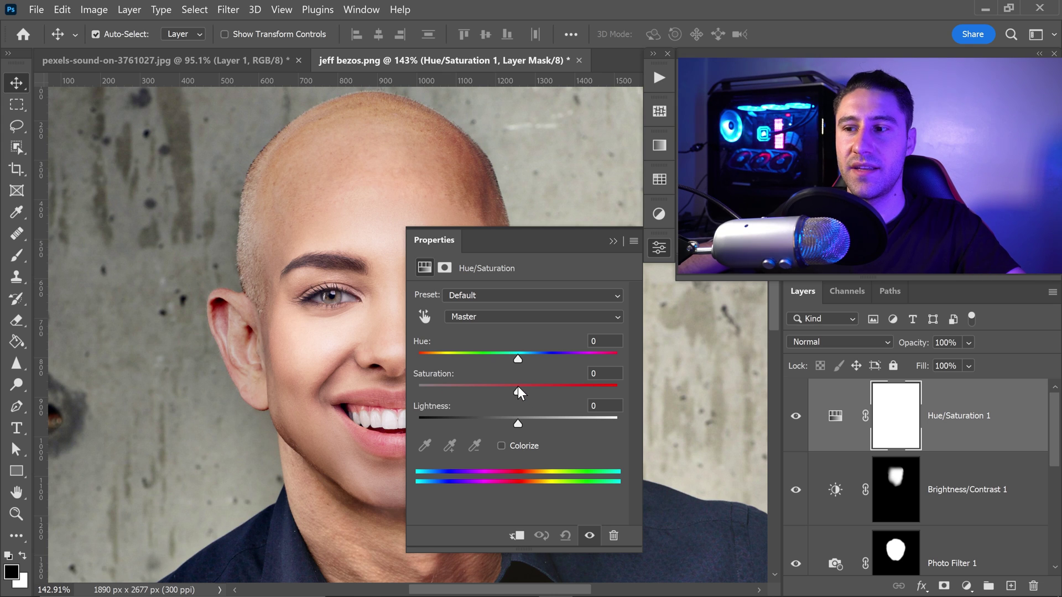
left_click_drag(518, 393, 528, 394)
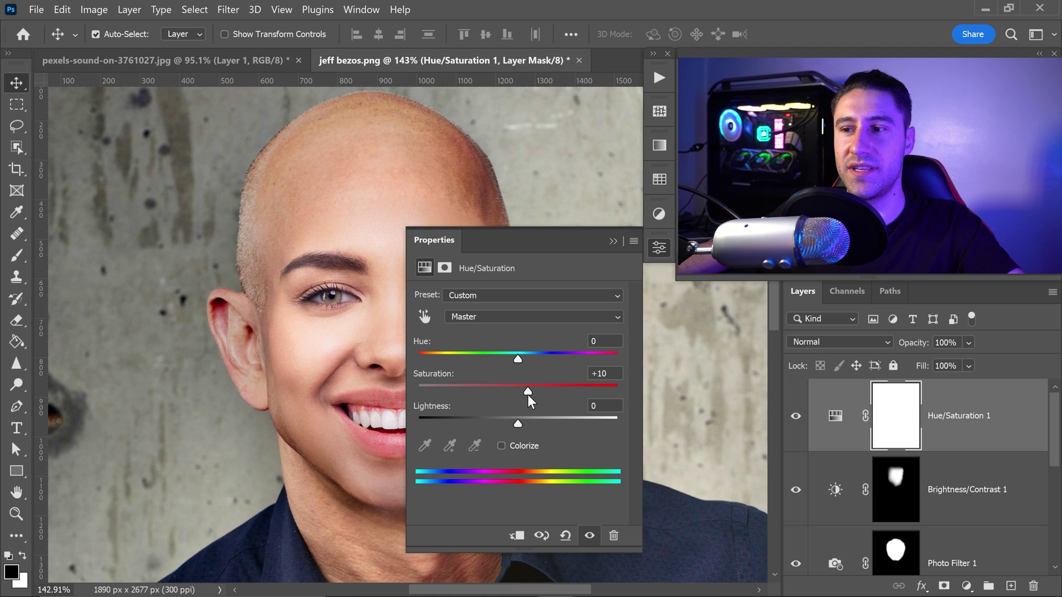
left_click(612, 242)
left_click(796, 420)
left_click(796, 420)
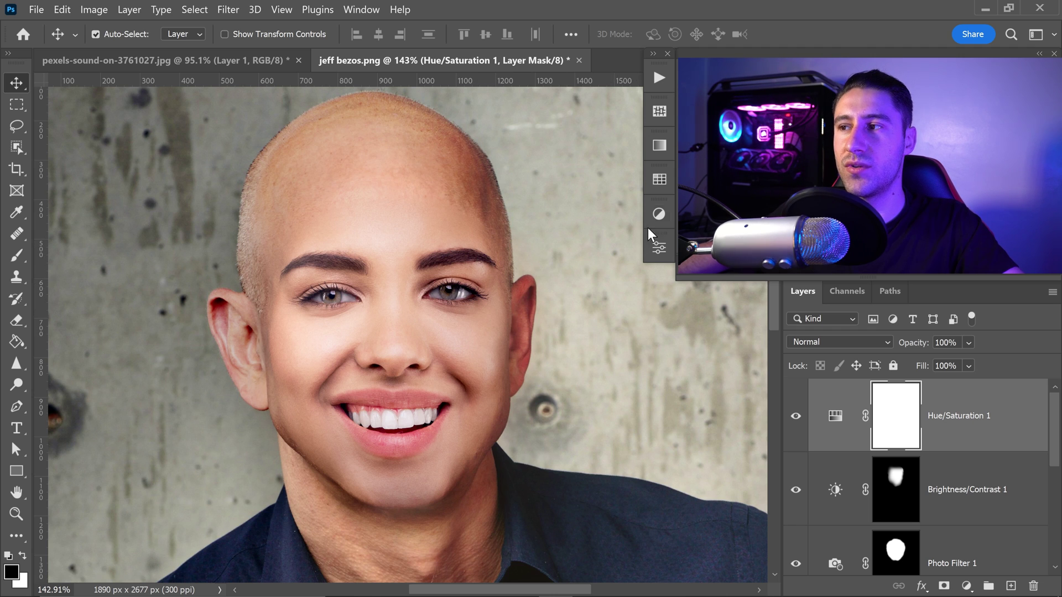
Add a Color Balance adjustment layer above Hue/Saturation 1 with the midtones Cyan–Red value at -6
left_click(658, 216)
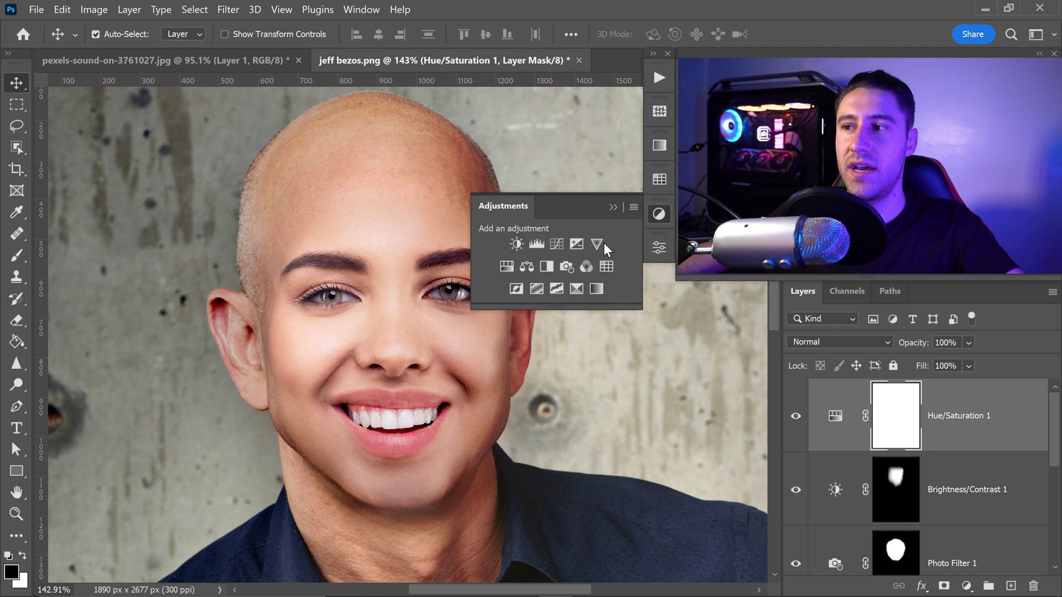
left_click(529, 266)
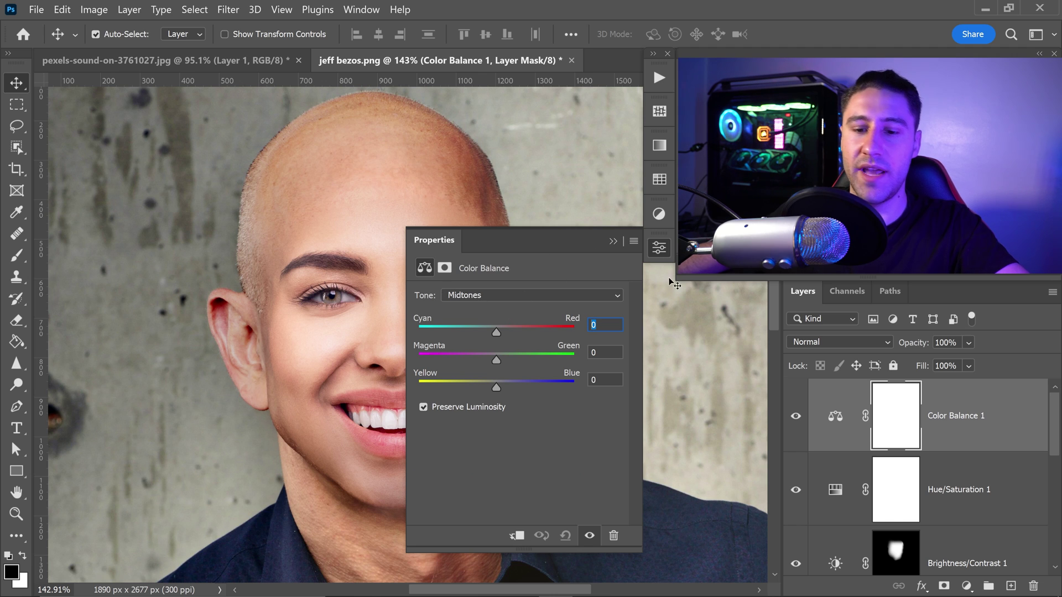
type("-6")
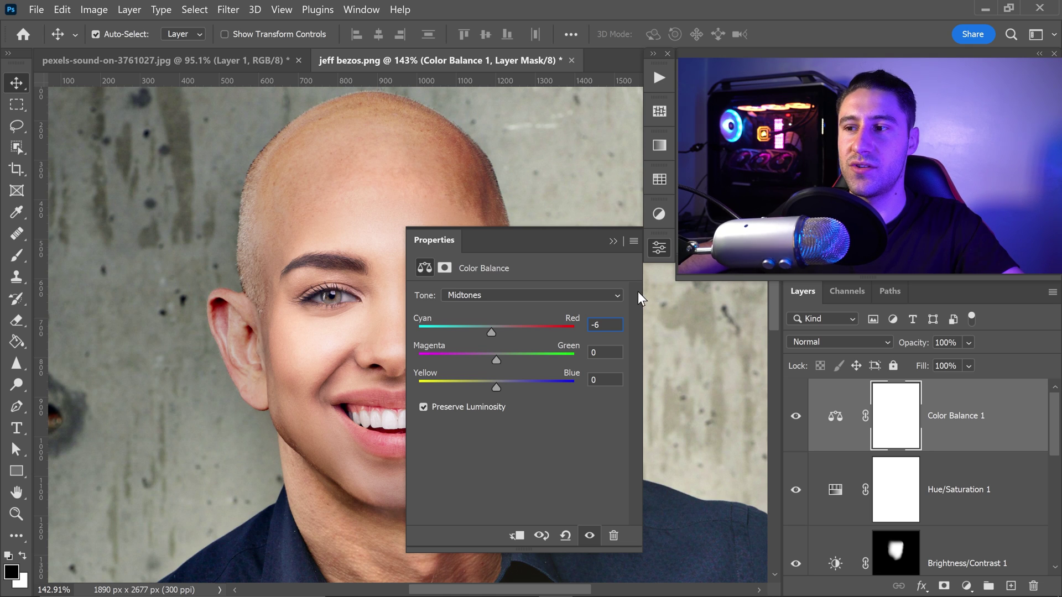
left_click(617, 240)
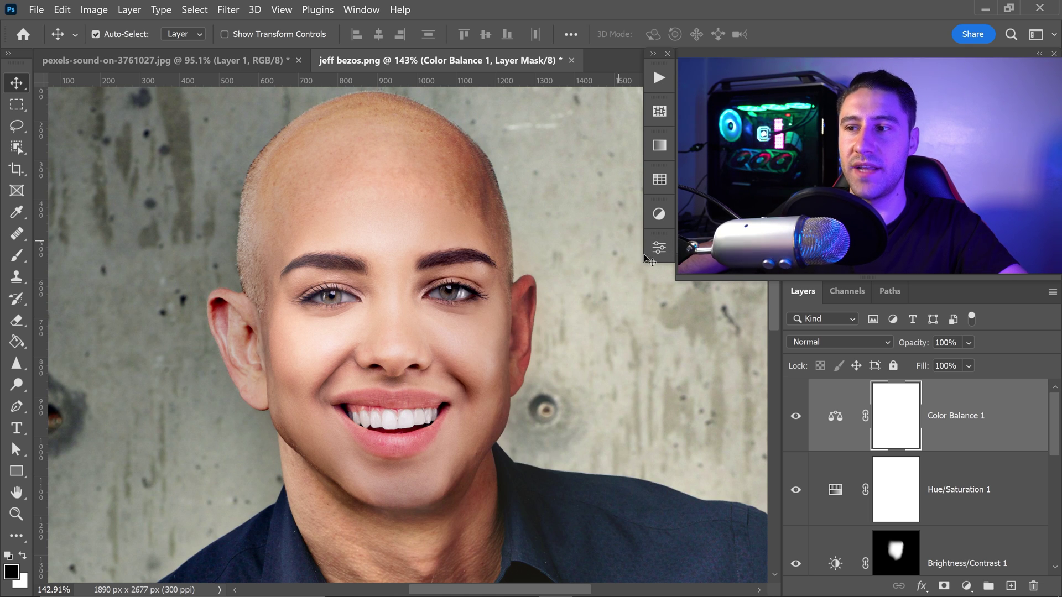
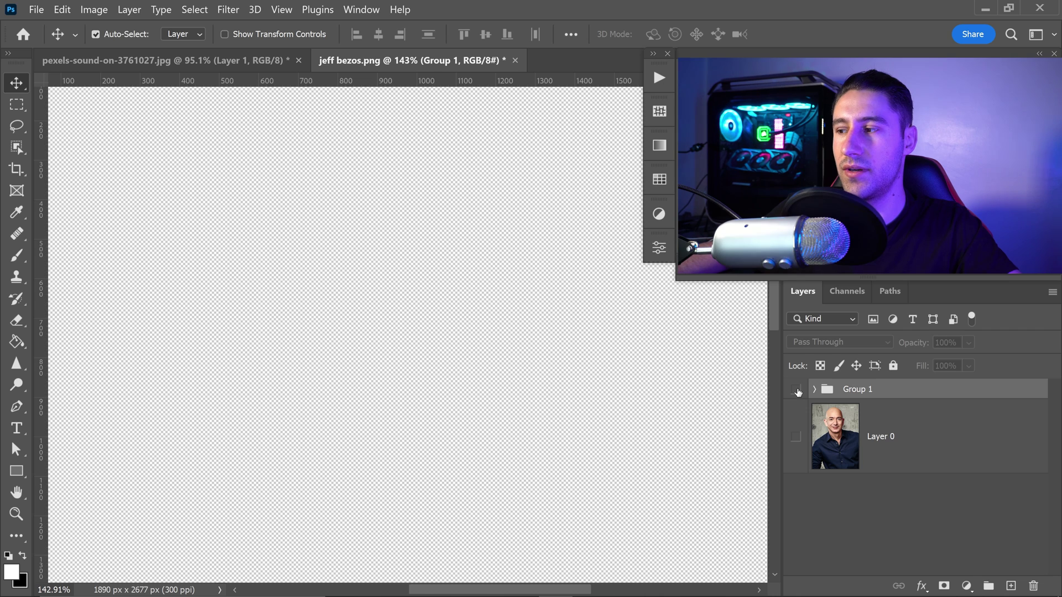
Show Layer 0 with Group 1 hidden, lasso the man's face from forehead to chin, and copy the selection to a new layer
left_click(798, 441)
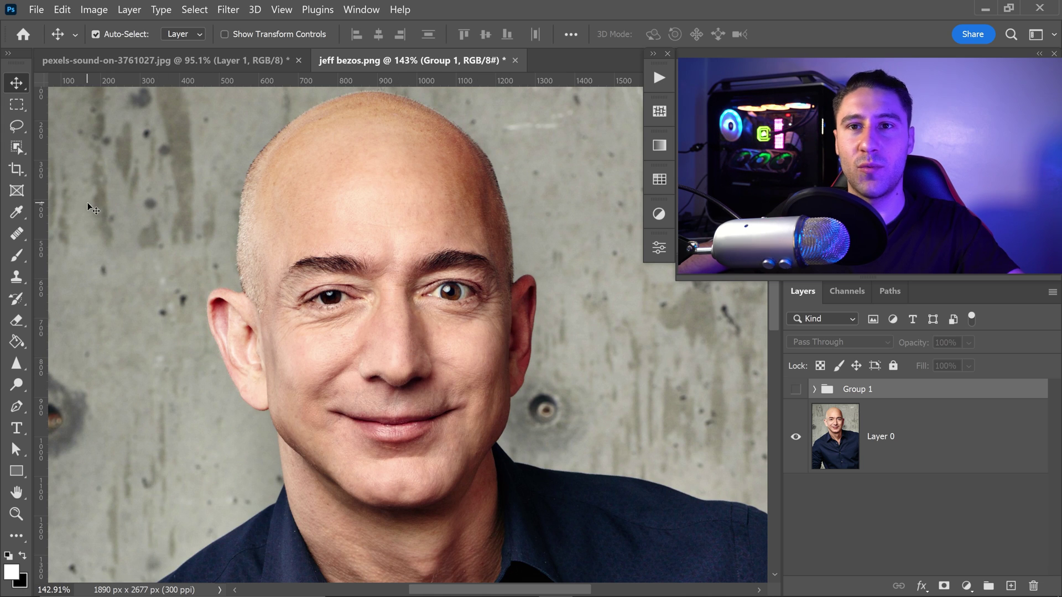
left_click(25, 128)
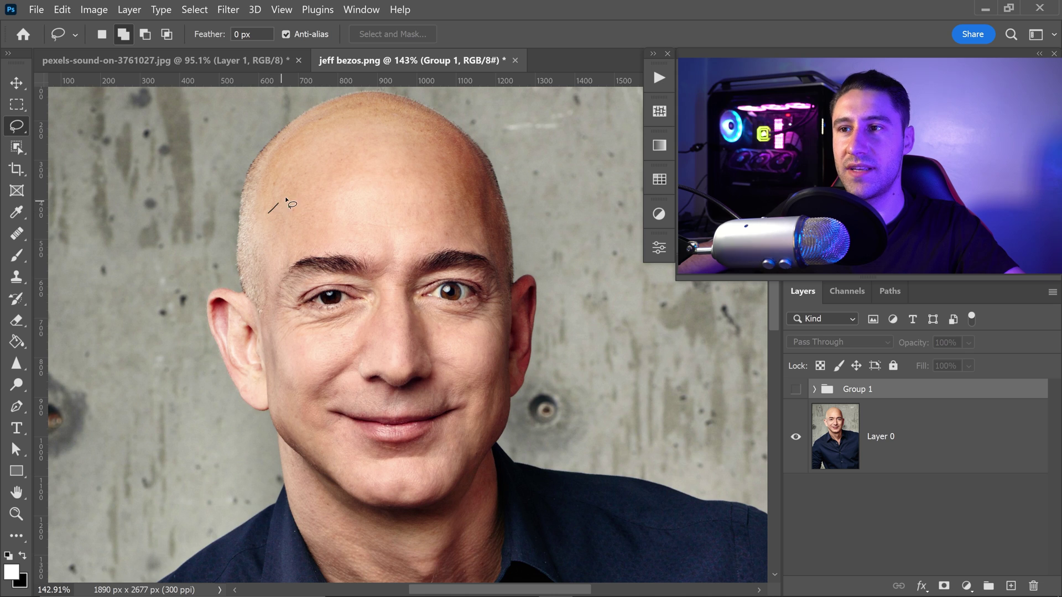
left_click_drag(273, 203, 265, 283)
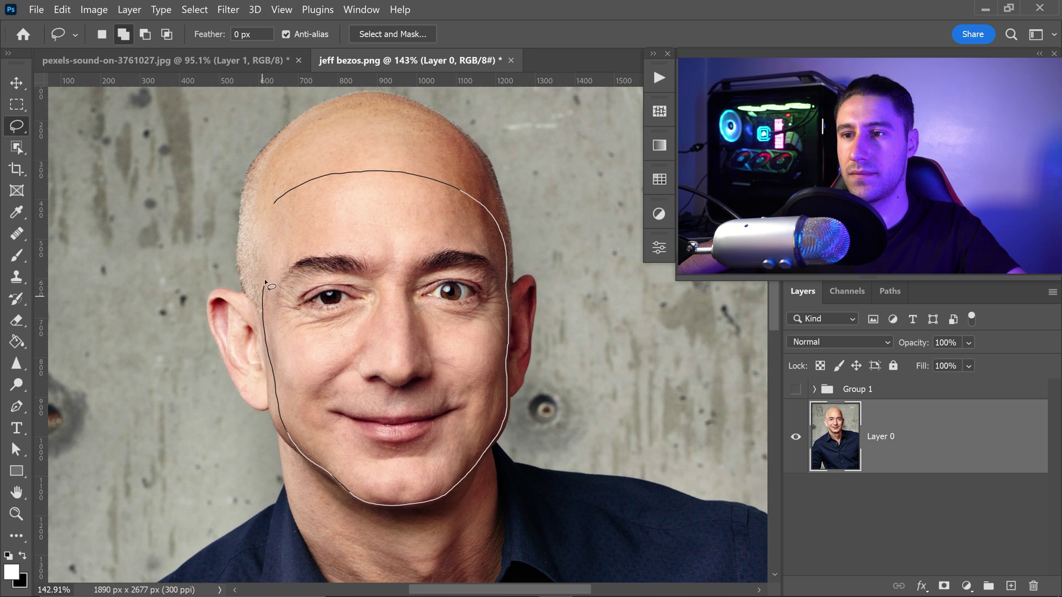
left_click_drag(269, 230, 269, 219)
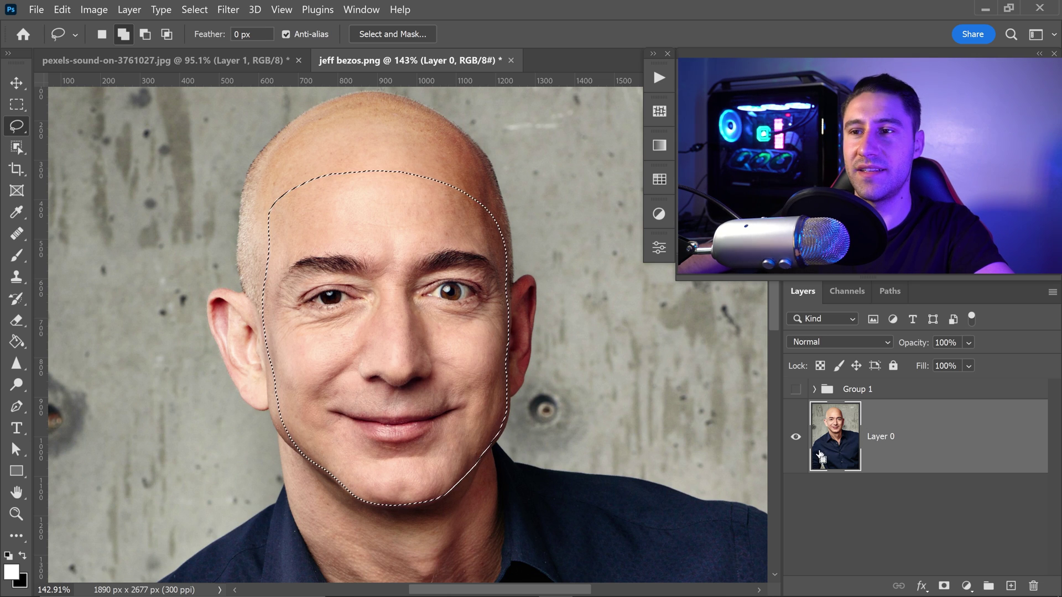
key("ctrl+j")
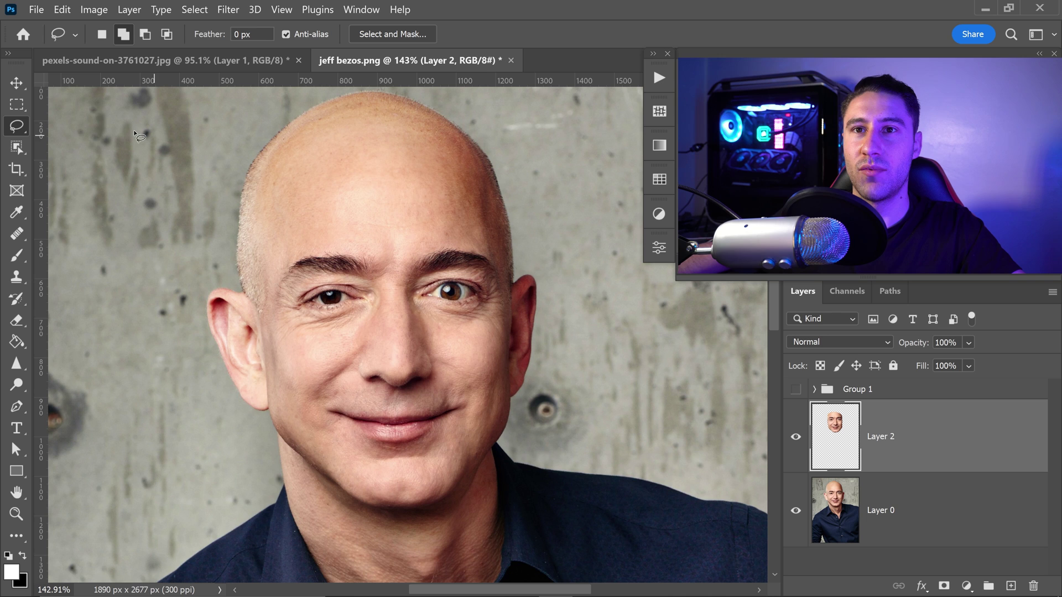
Move the copied face layer into pexels-sound-on-3761027.jpg and place it over the woman's face
left_click(15, 81)
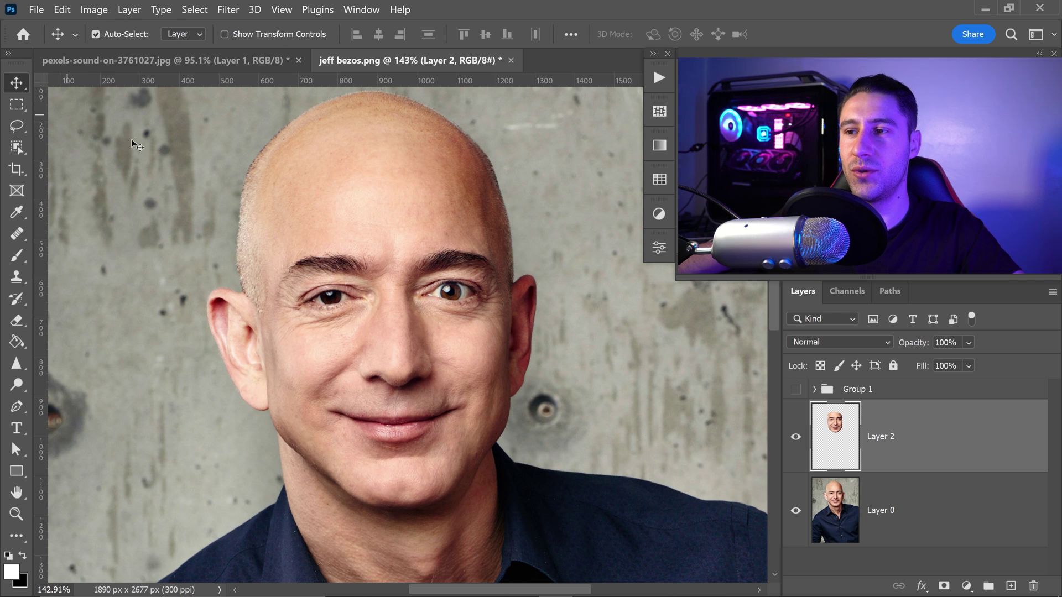
left_click_drag(401, 320, 226, 90)
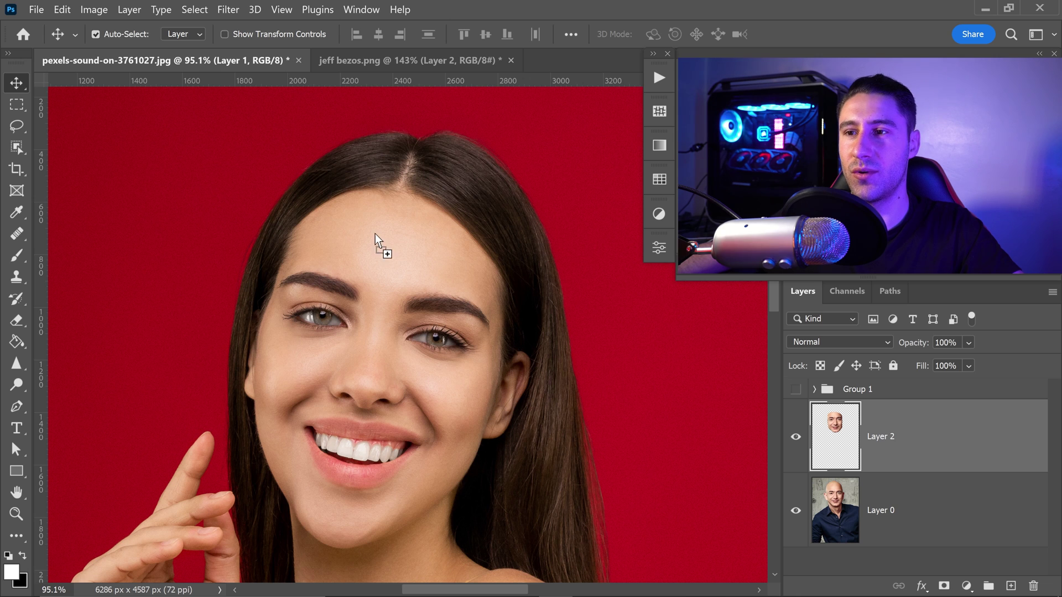
left_click_drag(379, 343, 387, 376)
Transform the man's face layer, flipping it horizontally, enlarging and tilting it to align with the woman's eyes, nose and mouth
key("ctrl+t")
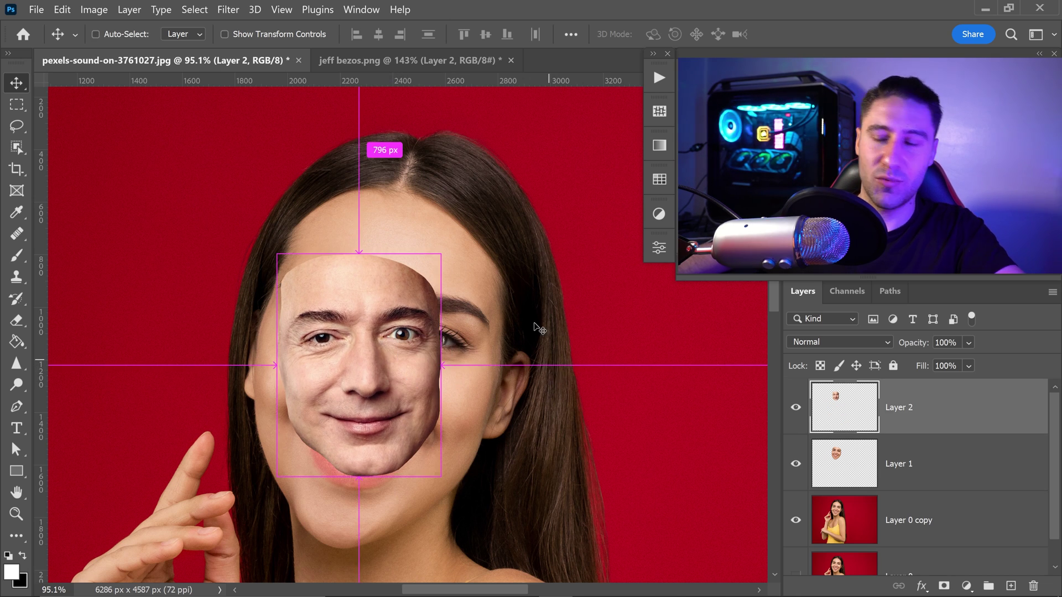
left_click_drag(439, 254, 525, 140)
left_click_drag(470, 263, 456, 318)
key("Return")
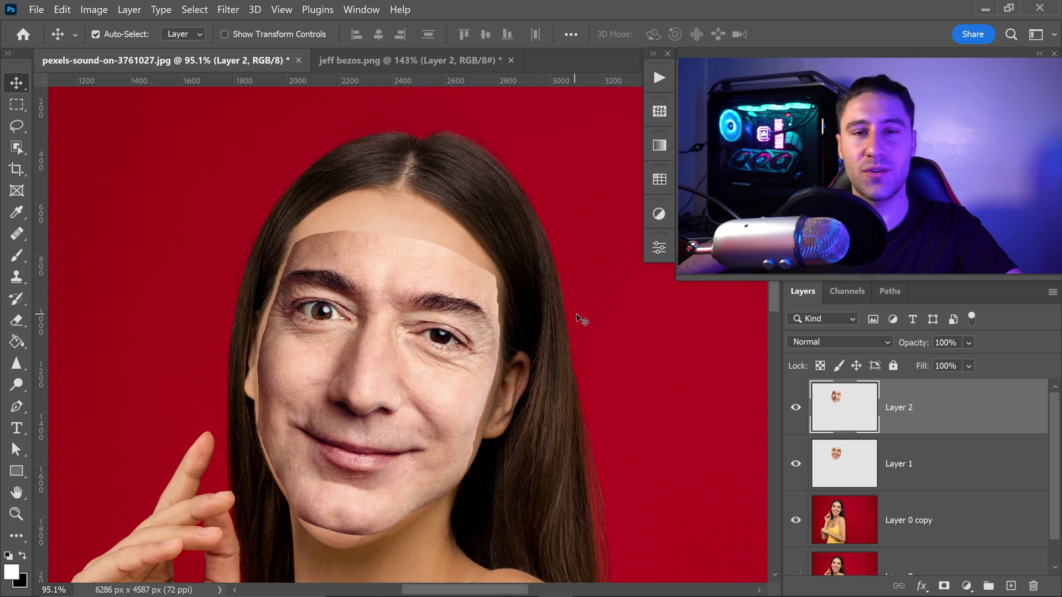
Load the man's face outline as a selection, place Layer 2 below Layer 1, and hide Layer 1
left_click(846, 409, "ctrl")
left_click_drag(925, 414, 927, 476)
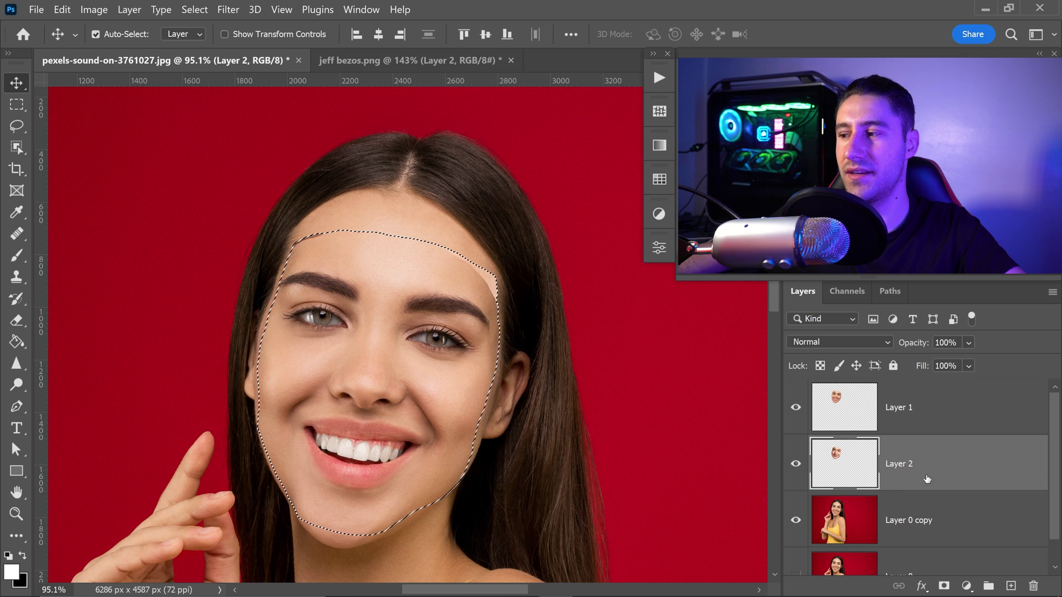
left_click(796, 408)
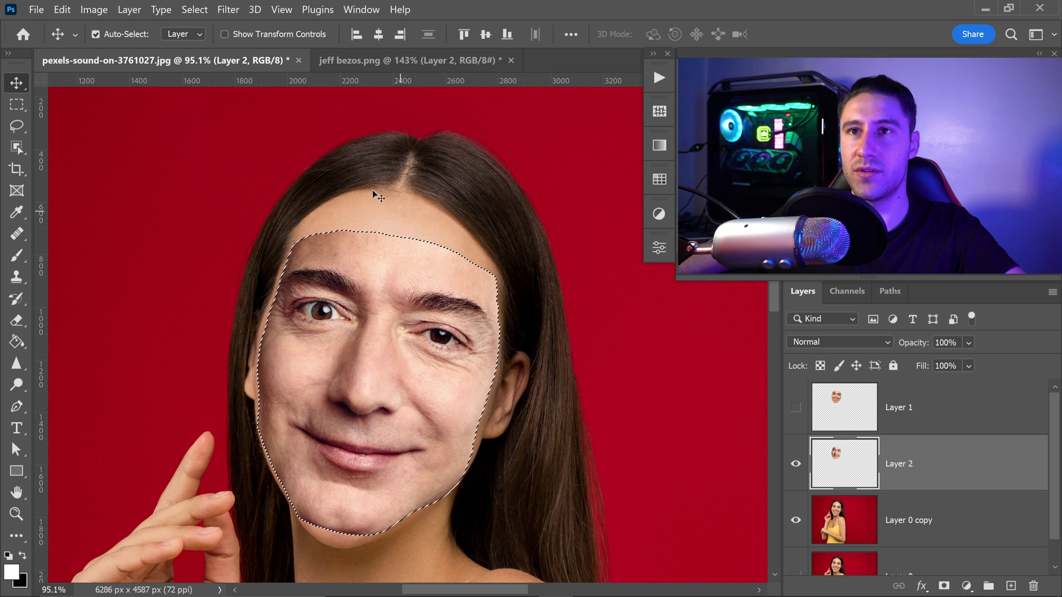
Contract the face selection by 10 pixels and delete that area from Layer 0 copy
left_click(204, 10)
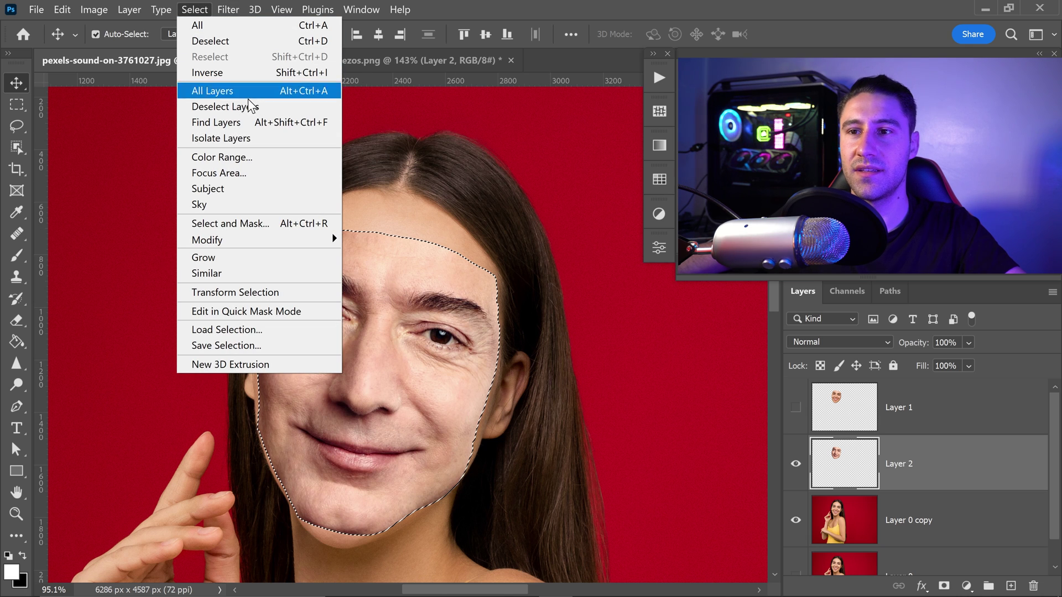
mouse_move(259, 236)
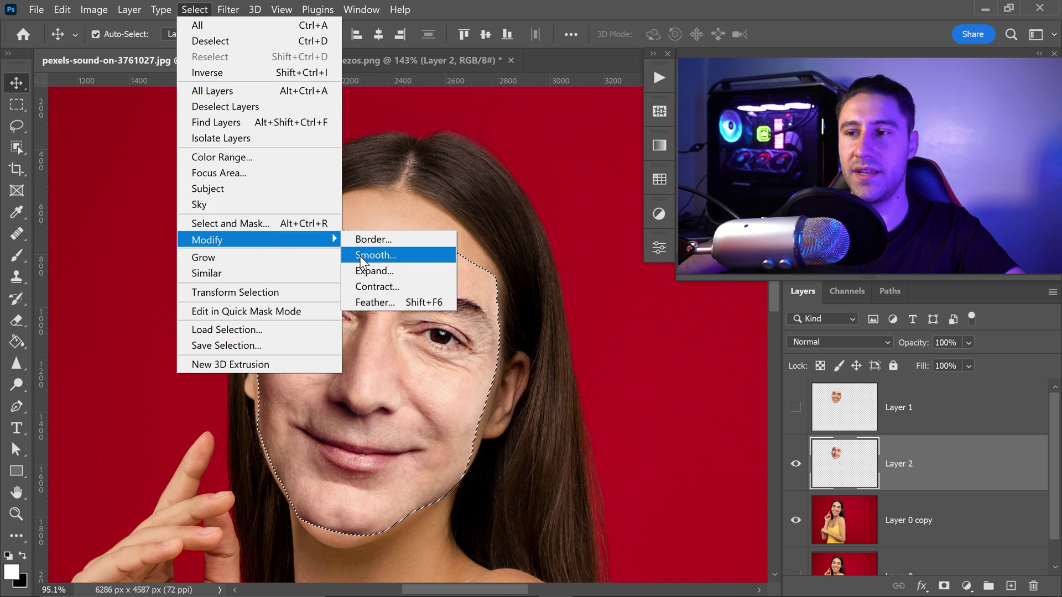
left_click(375, 282)
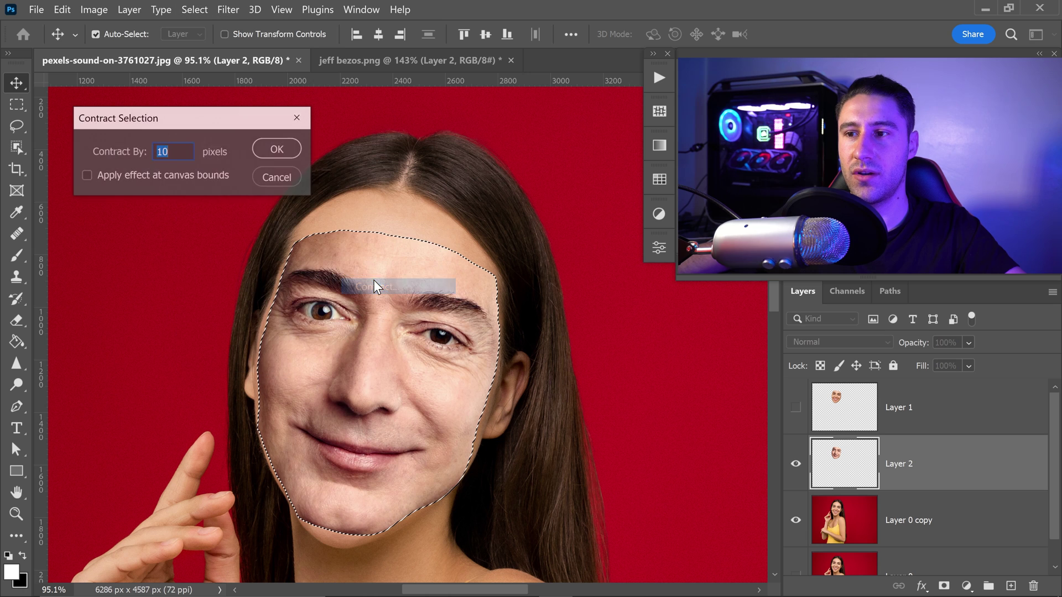
left_click(281, 147)
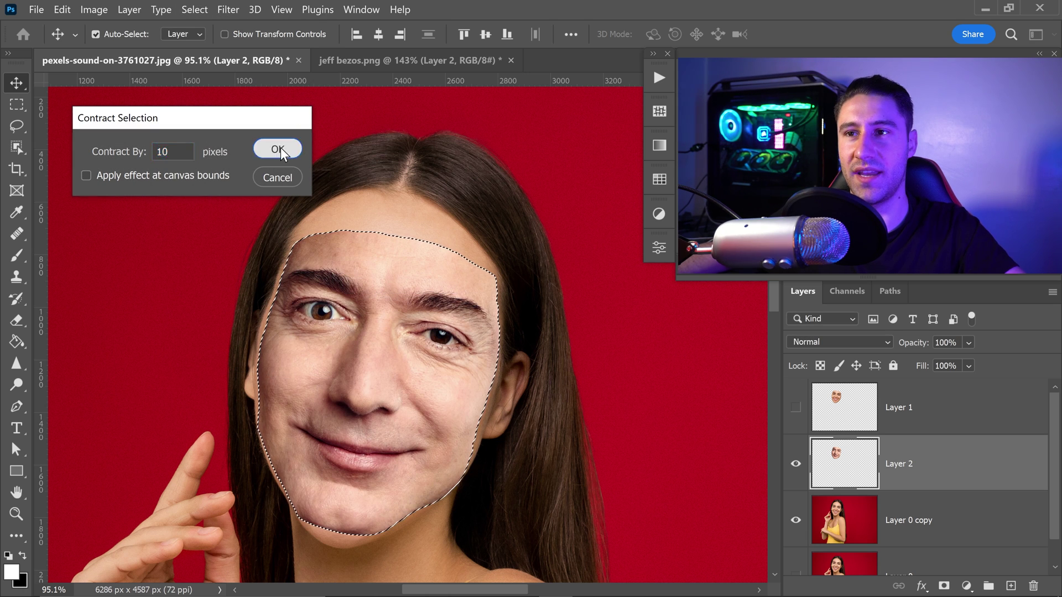
left_click(919, 495)
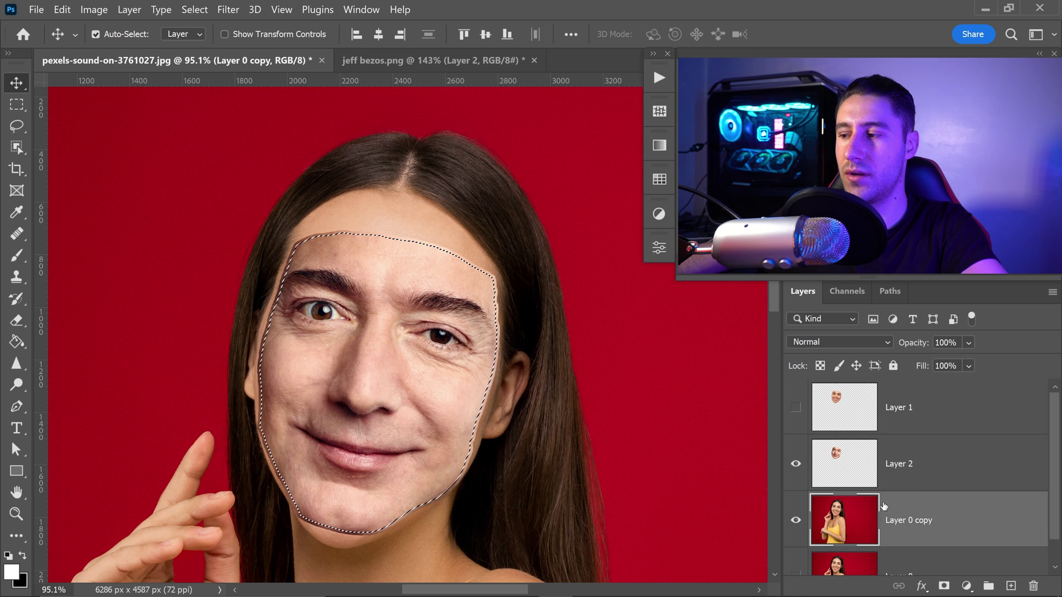
key("Delete")
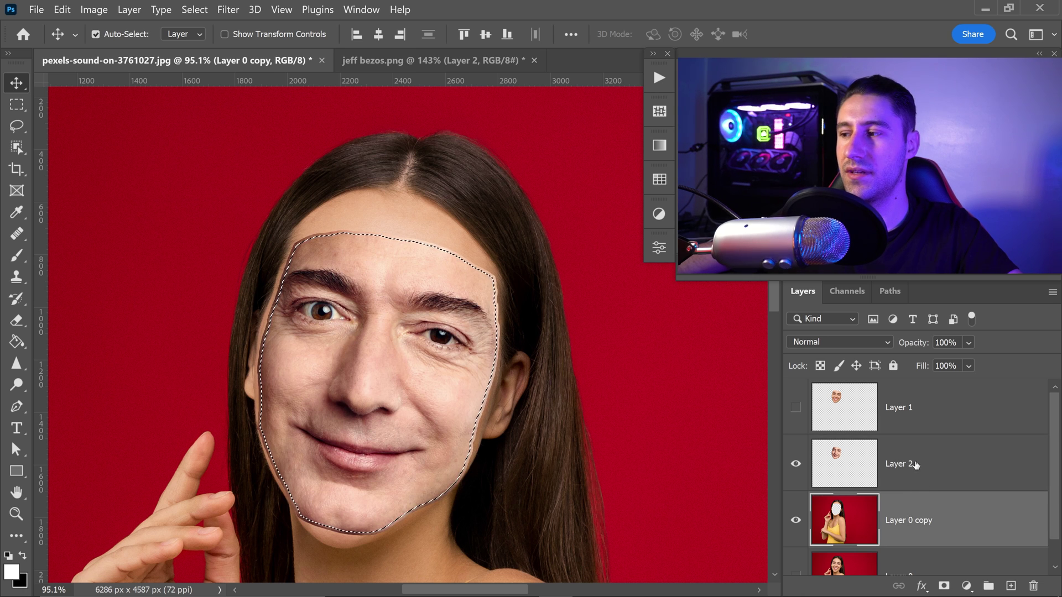
Auto-blend Layer 2 and Layer 0 copy using the Panorama method with Seamless Tones and Colors, and clear the selection
left_click(915, 465, "shift")
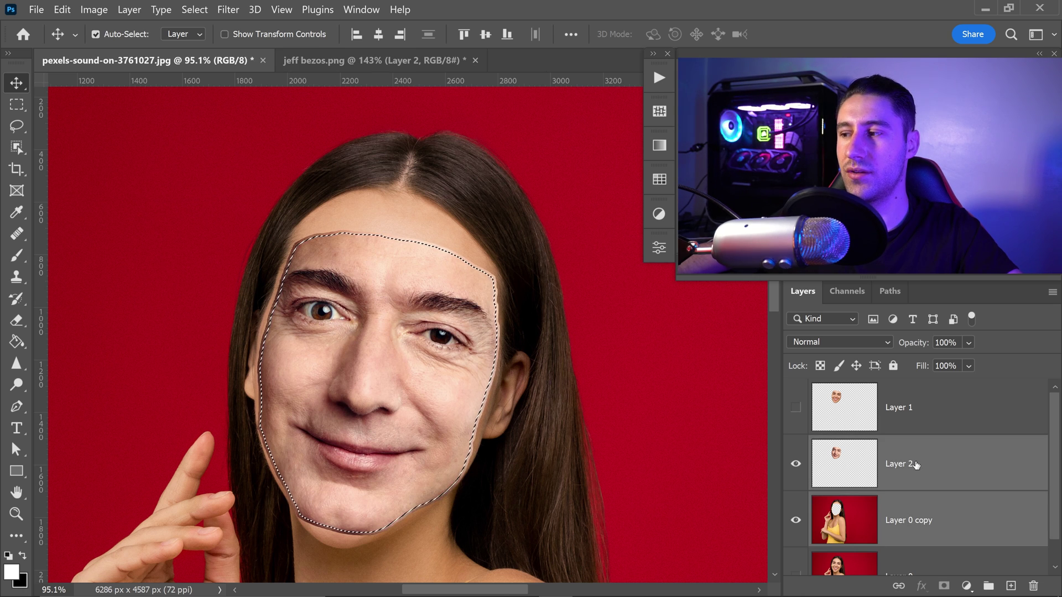
left_click(68, 12)
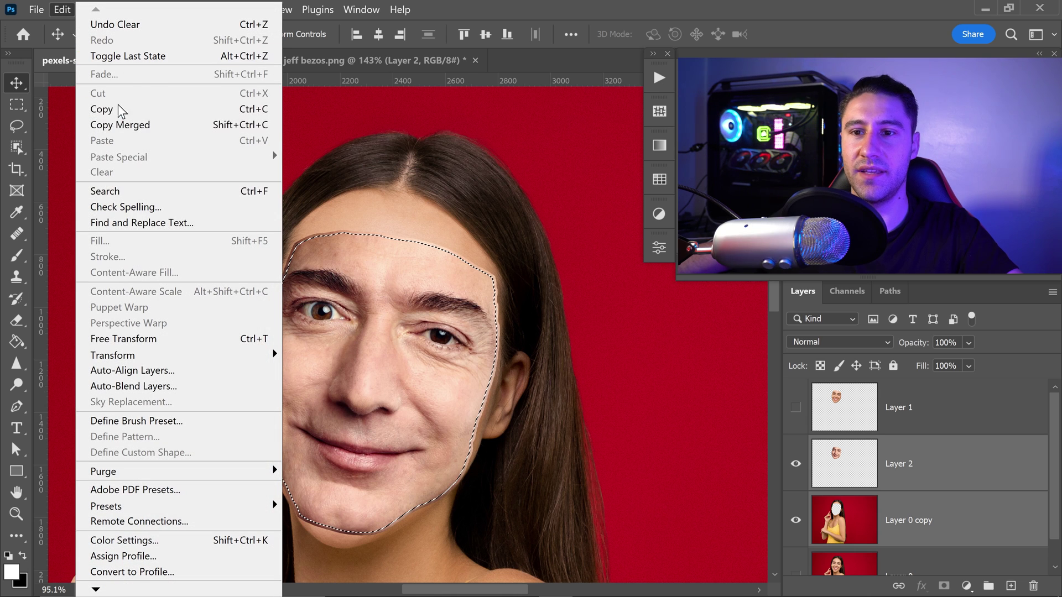
left_click(142, 387)
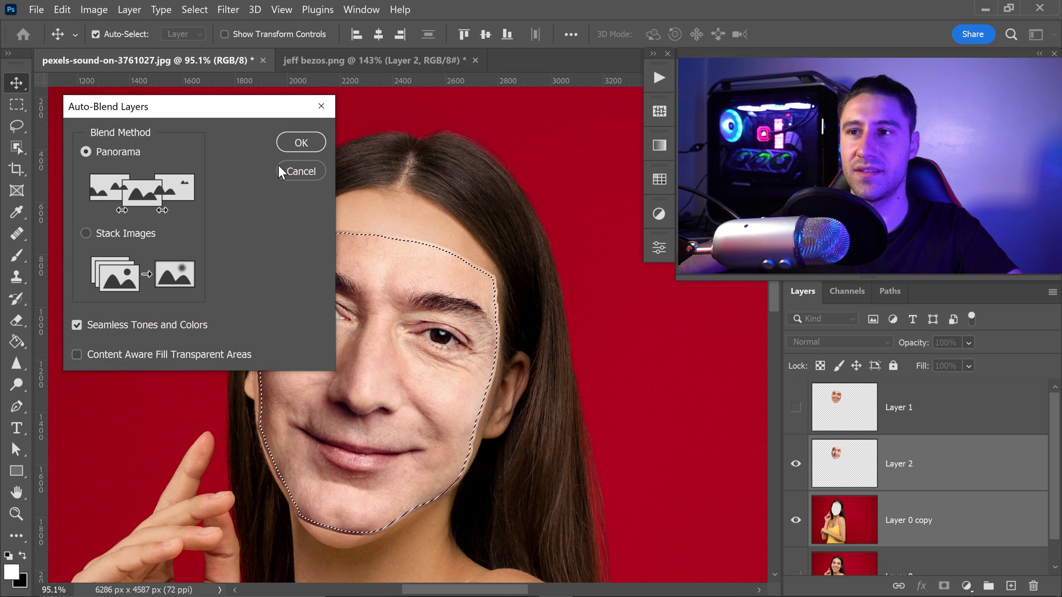
left_click(299, 143)
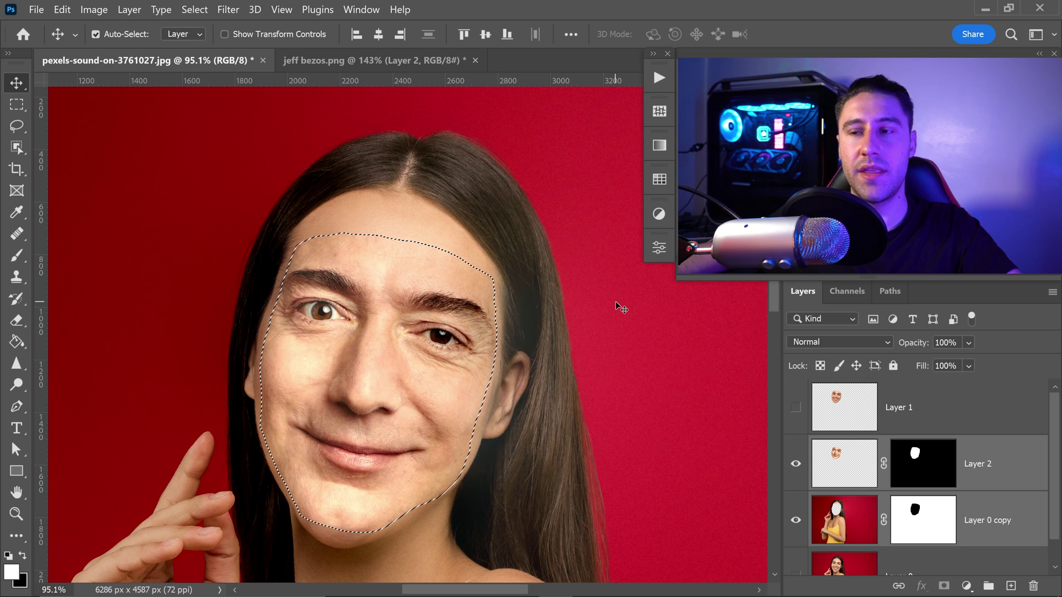
key("ctrl+d")
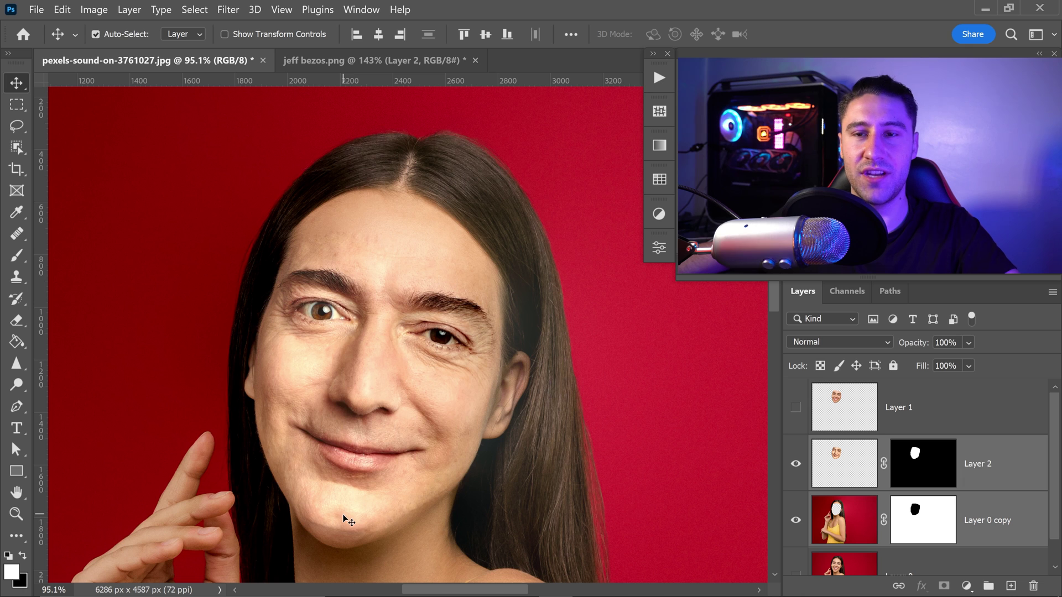
Choose the Healing Brush tool, convert Layer 2 and Layer 0 copy into one smart object, and rasterize it
left_click(18, 237)
left_click(95, 248)
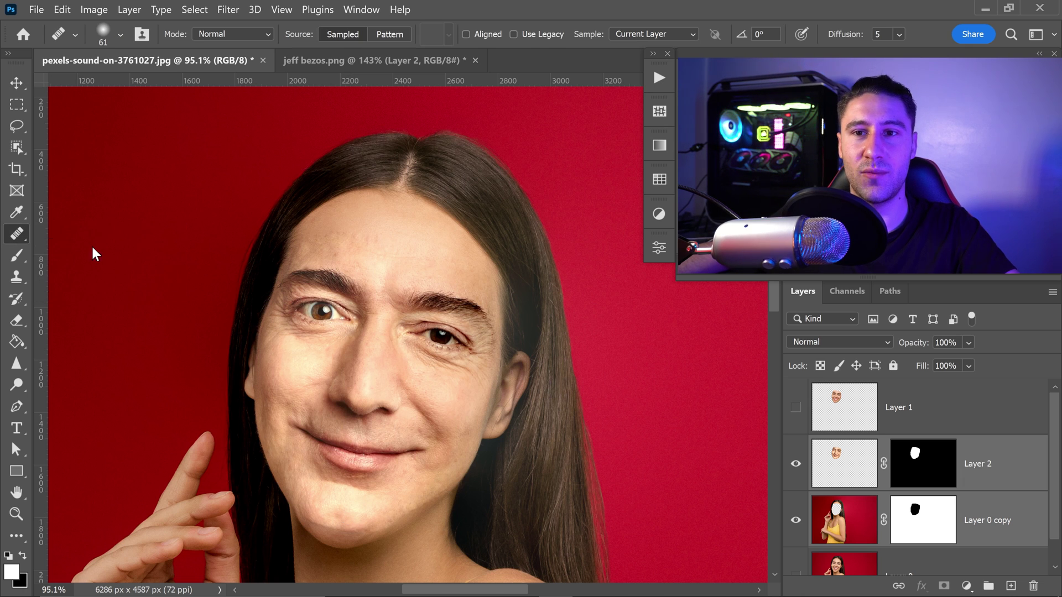
right_click(978, 469)
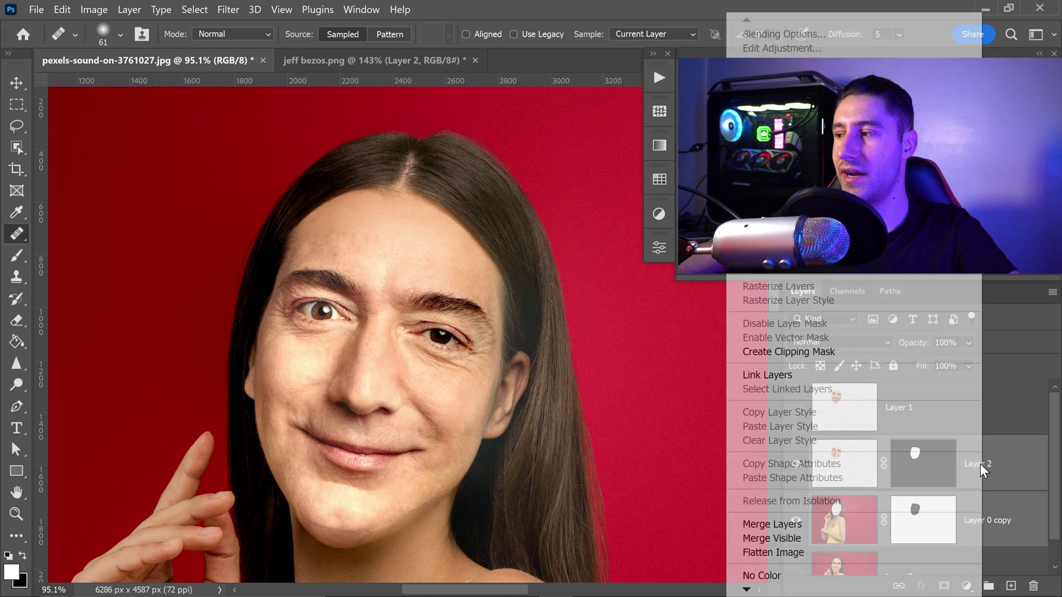
left_click(846, 271)
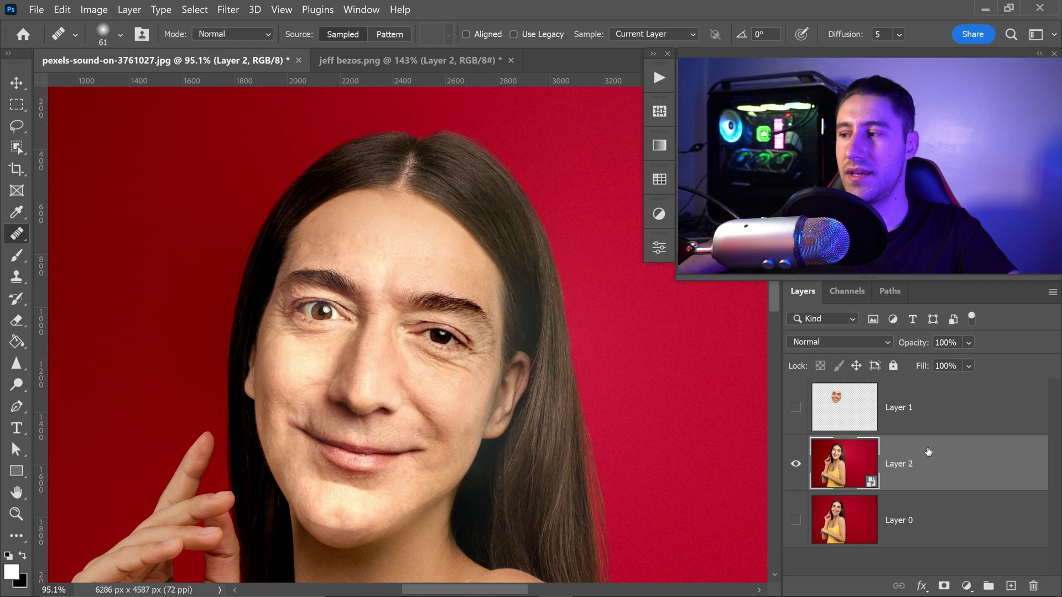
right_click(930, 465)
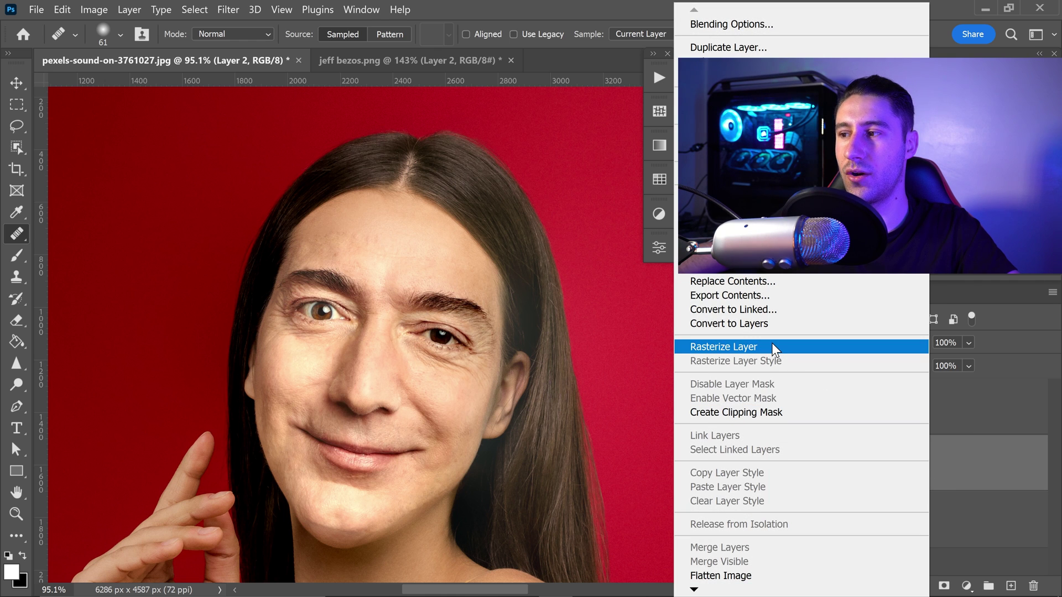
left_click(773, 346)
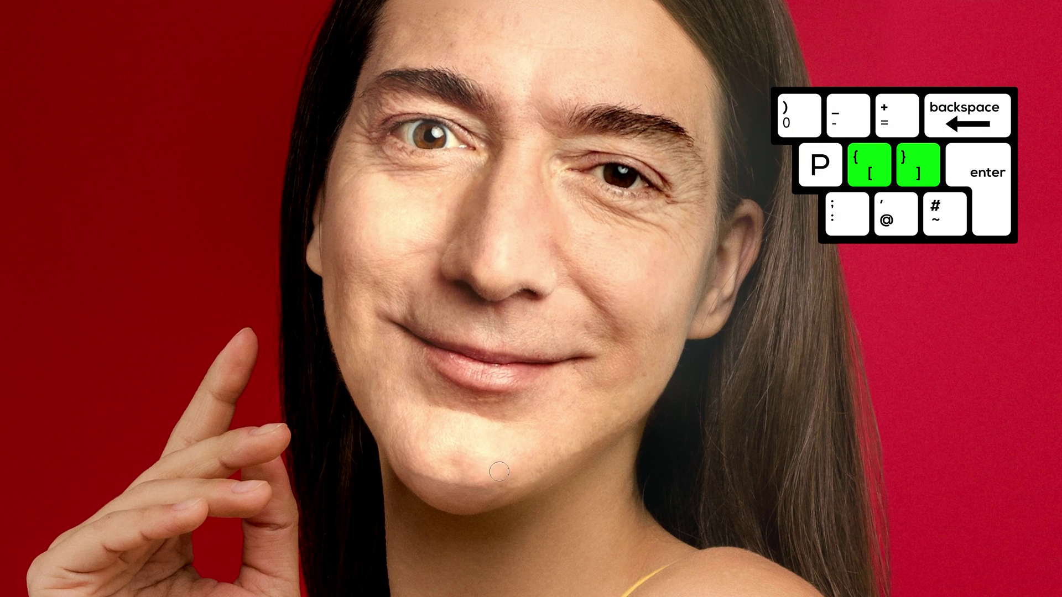
Retouch the blemishes along the chin and jawline with the Healing Brush, sampling clean skin just above them
key("alt")
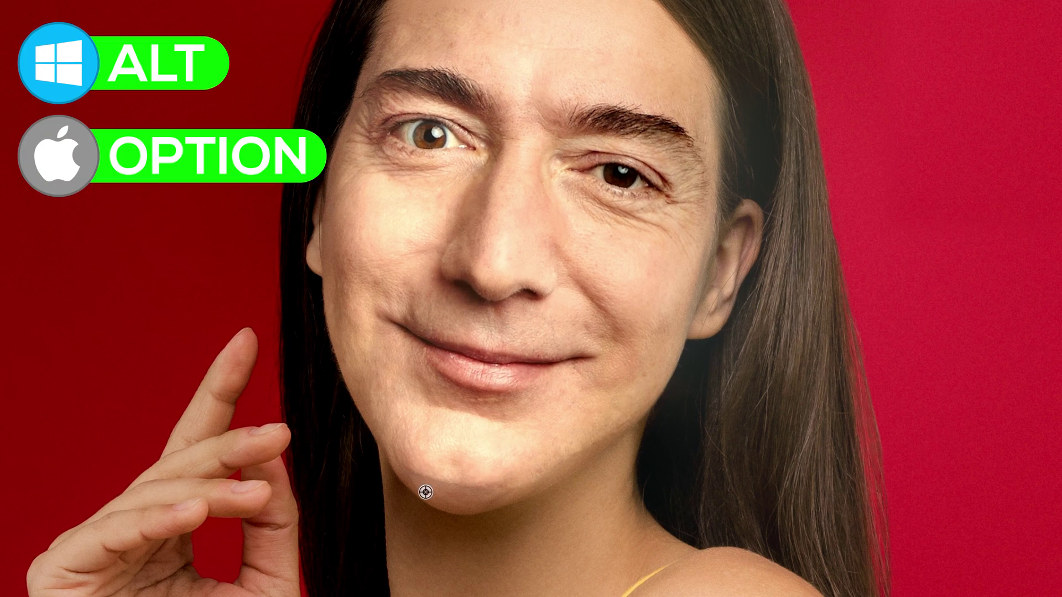
left_click(421, 451, "alt")
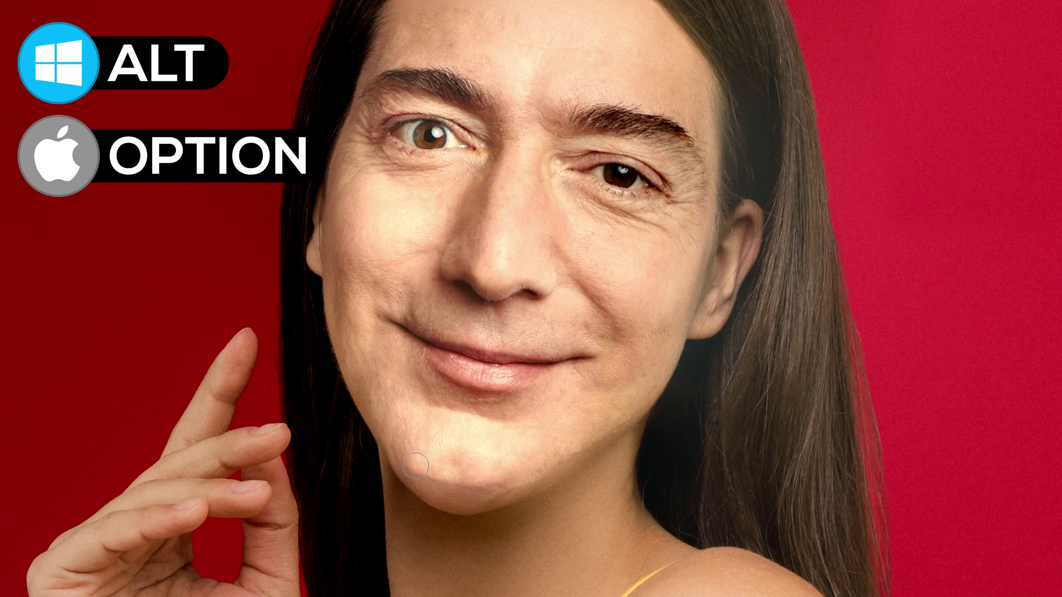
left_click_drag(427, 483, 440, 487)
key("alt")
left_click(420, 442, "alt")
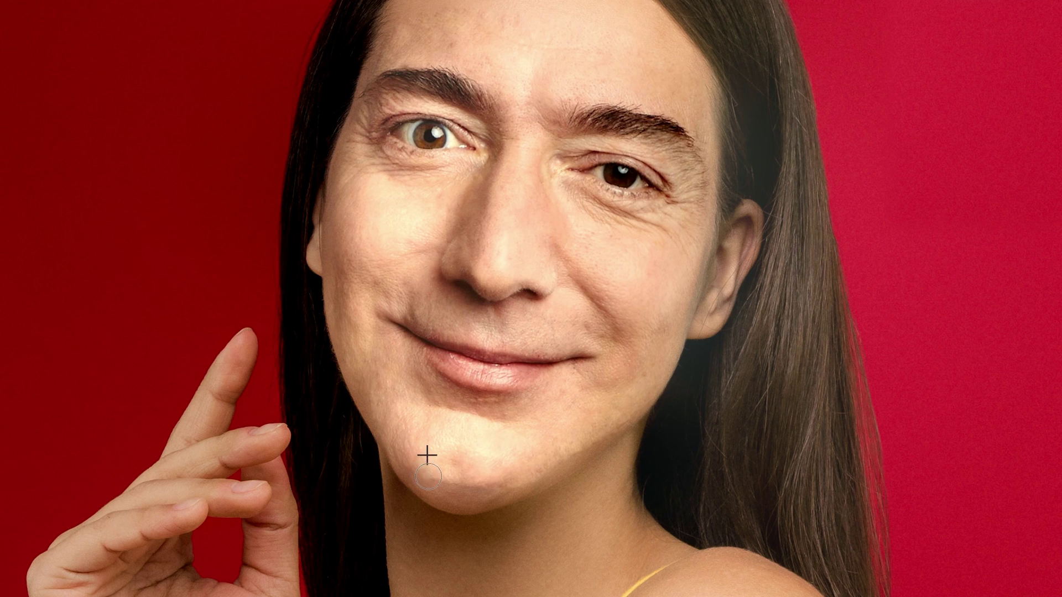
key("alt")
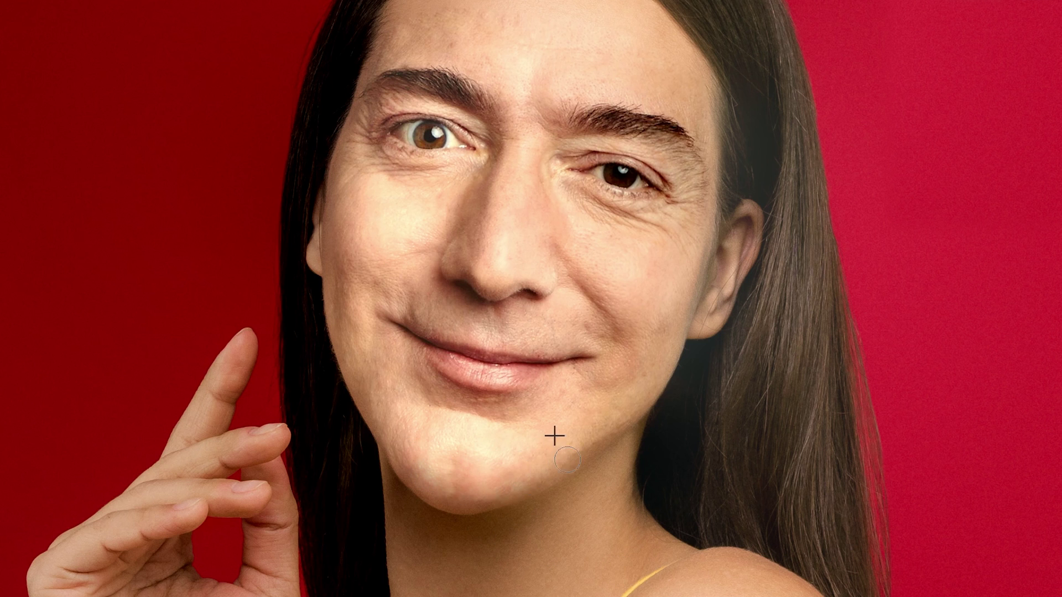
Duplicate Layer 0, place the copy directly above Layer 2, and make it visible
key("v")
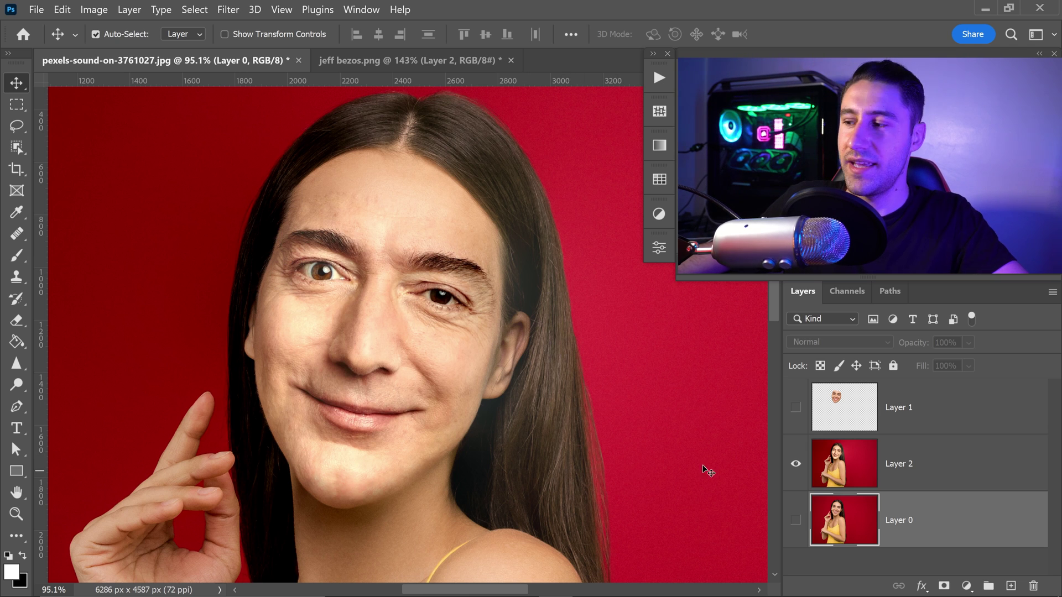
key("ctrl")
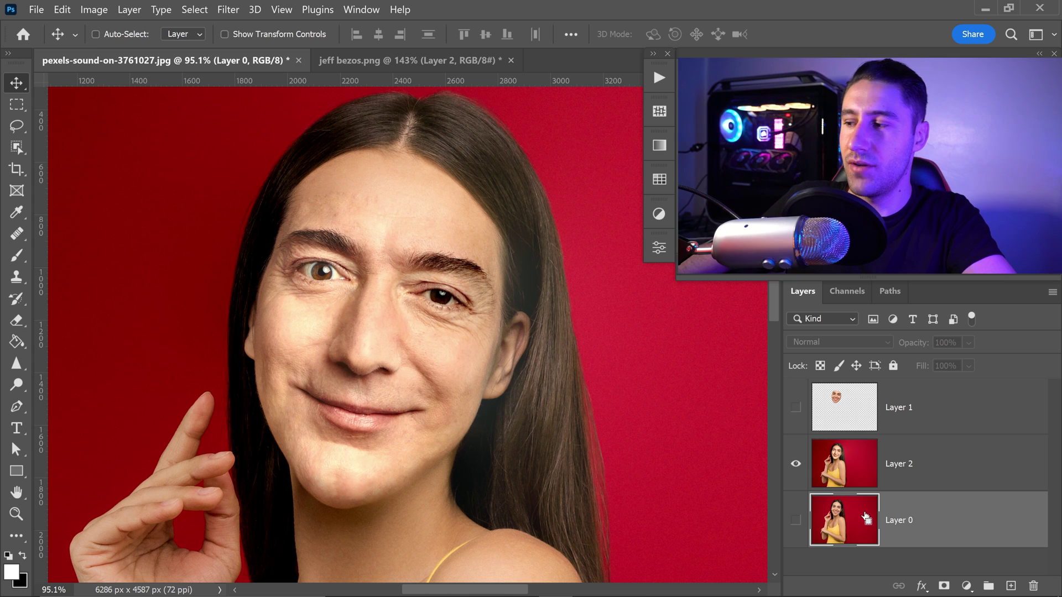
key("ctrl+j")
left_click_drag(910, 528, 940, 456)
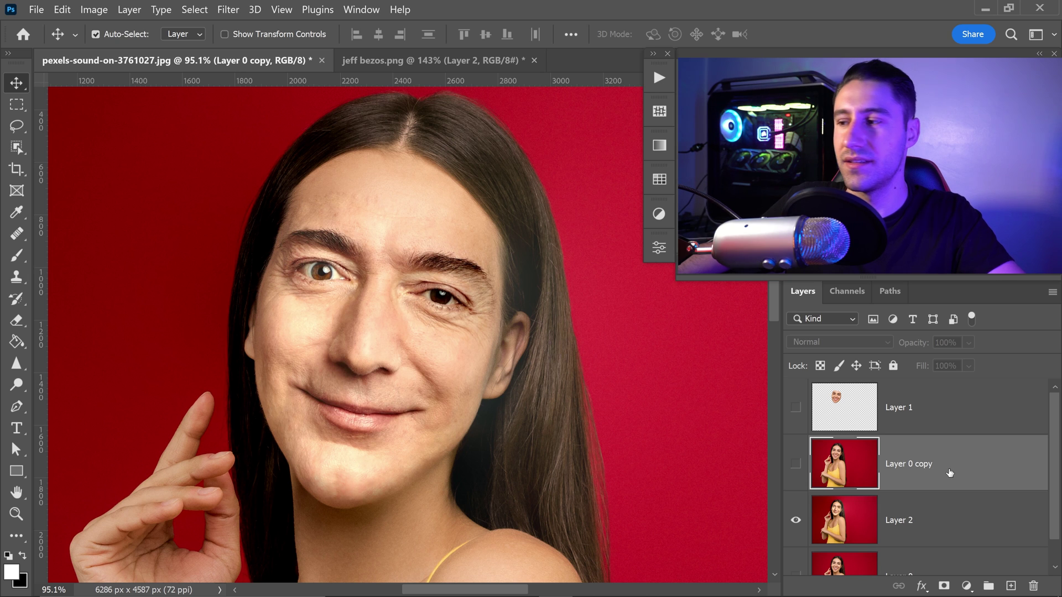
left_click(794, 465)
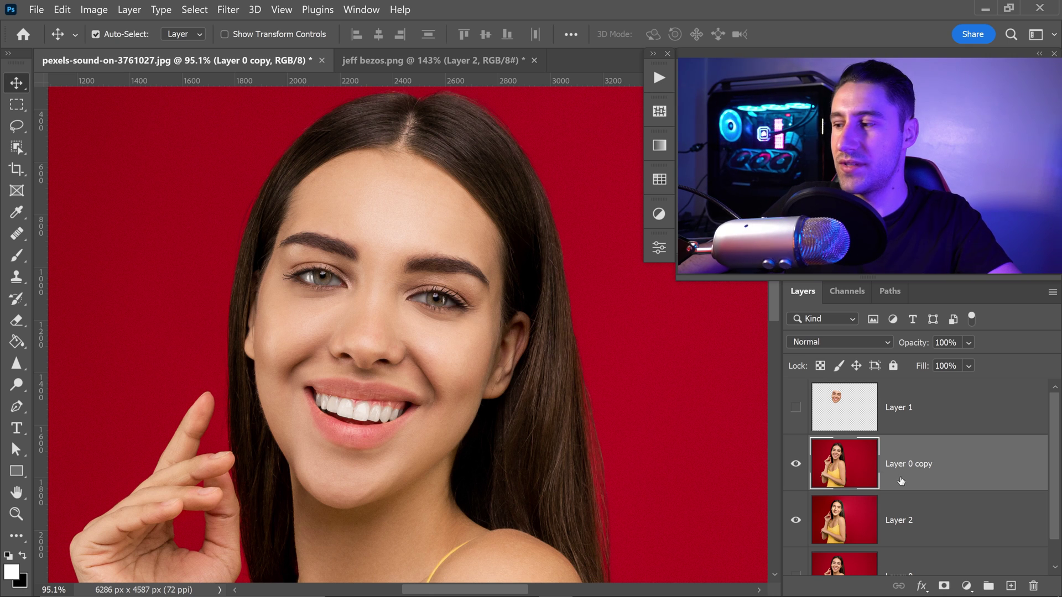
Add a layer mask to Layer 0 copy and set up a black Brush at size 400
left_click(944, 586)
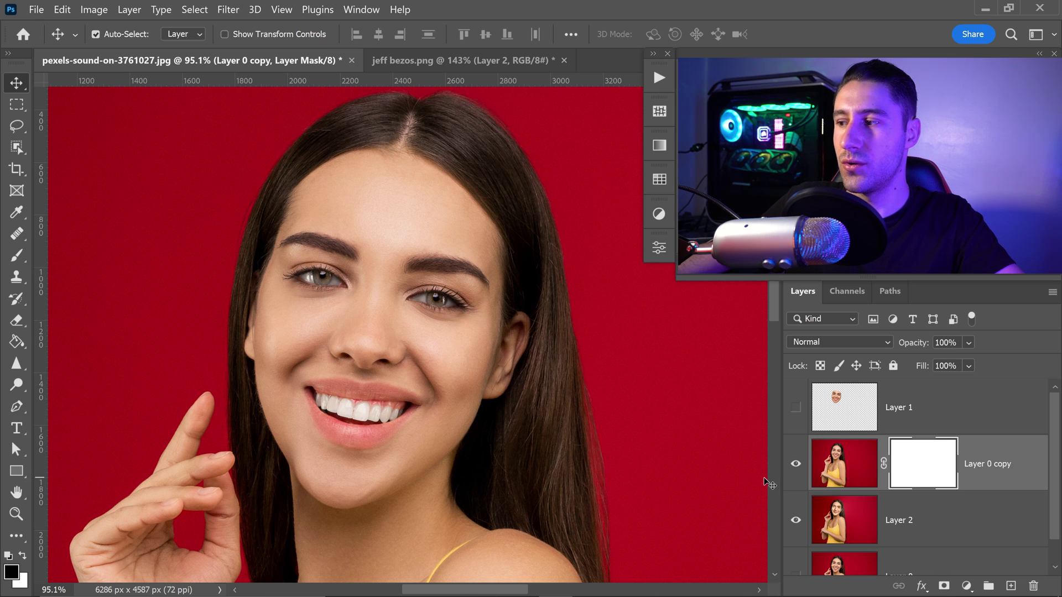
left_click(12, 259)
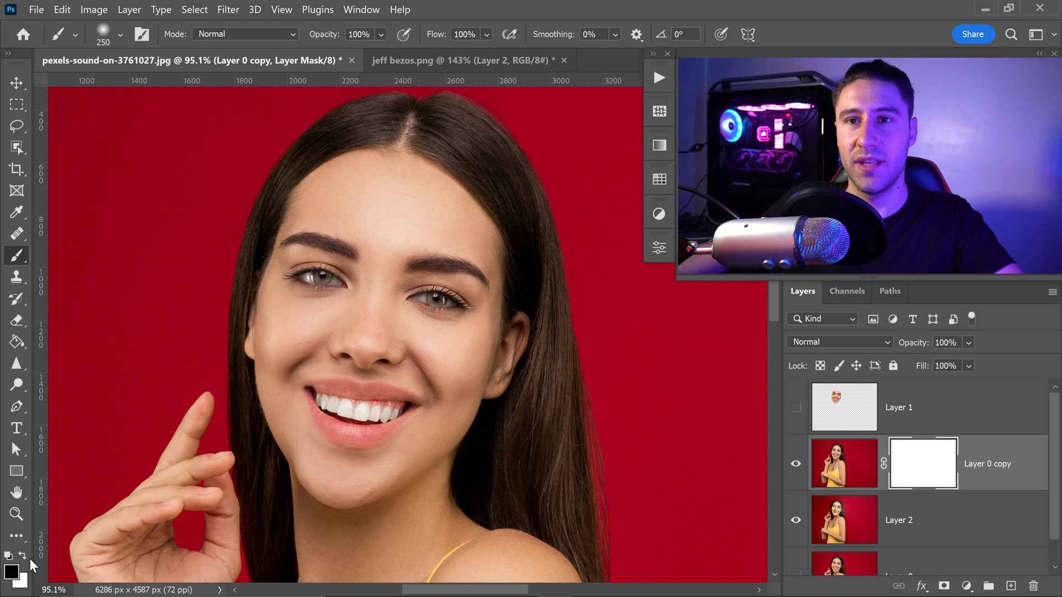
key("bracketright")
key("bracketright")
key("bracketright")
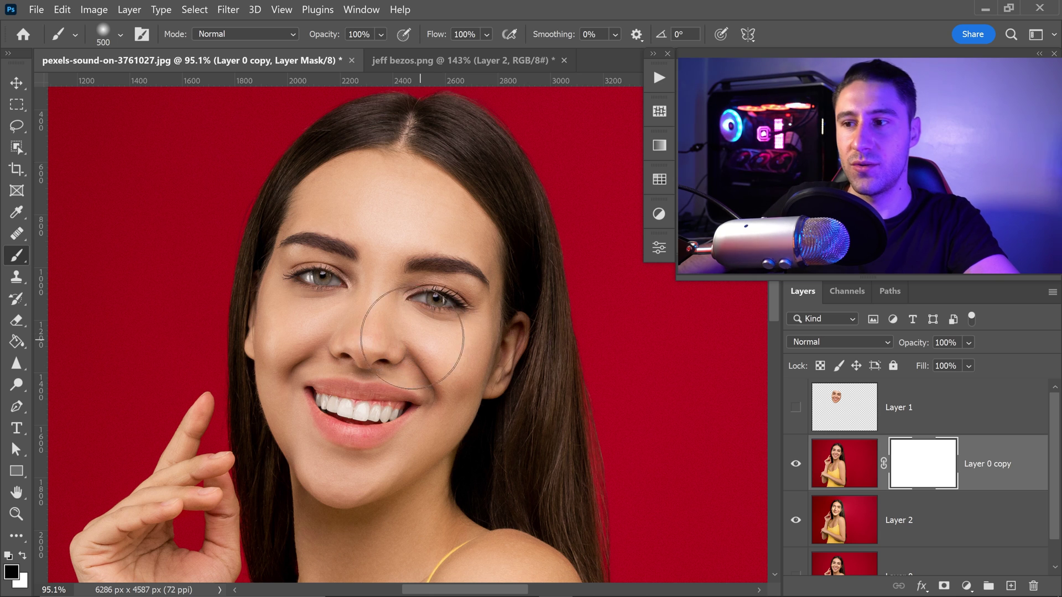
key("bracketleft")
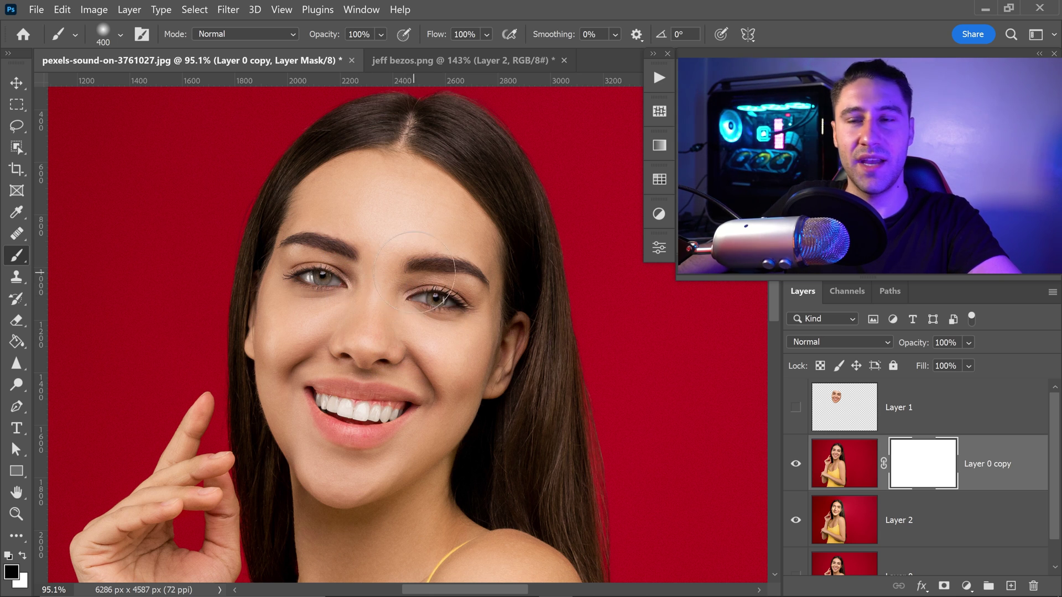
Paint black on the Layer 0 copy mask over the eyes, nose, mouth and chin to reveal the man's face from Layer 2
mouse_move(419, 249)
left_mouse_down()
mouse_move(423, 266)
mouse_move(412, 238)
mouse_move(431, 282)
mouse_move(365, 233)
mouse_move(321, 257)
mouse_move(310, 265)
mouse_move(332, 309)
left_mouse_up()
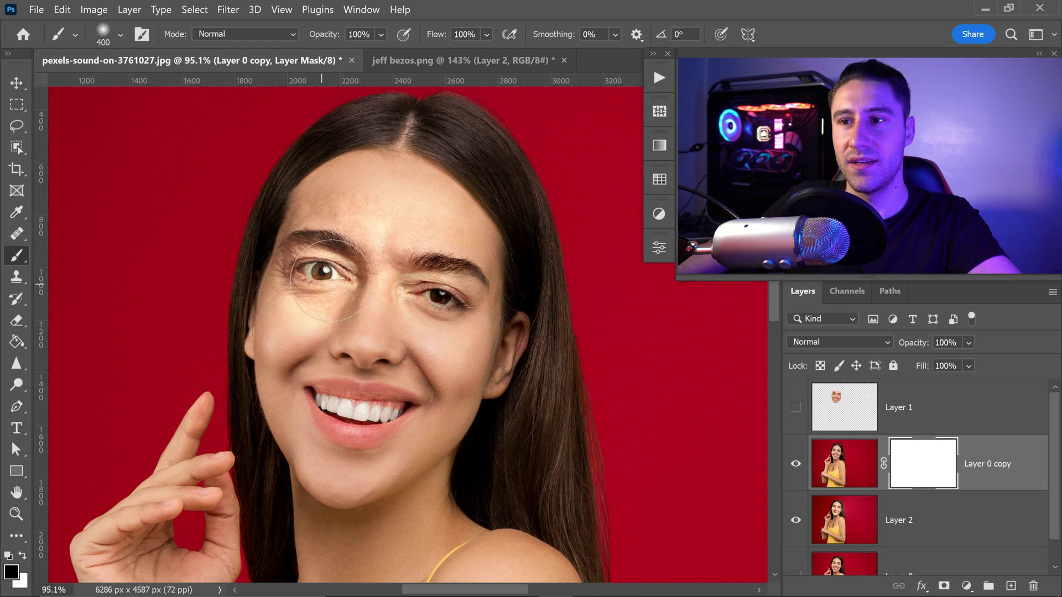
mouse_move(392, 252)
left_mouse_down()
mouse_move(444, 274)
mouse_move(437, 337)
mouse_move(409, 380)
mouse_move(372, 352)
mouse_move(389, 307)
mouse_move(376, 313)
mouse_move(376, 271)
mouse_move(330, 356)
mouse_move(330, 389)
mouse_move(313, 324)
left_mouse_up()
left_click(380, 304)
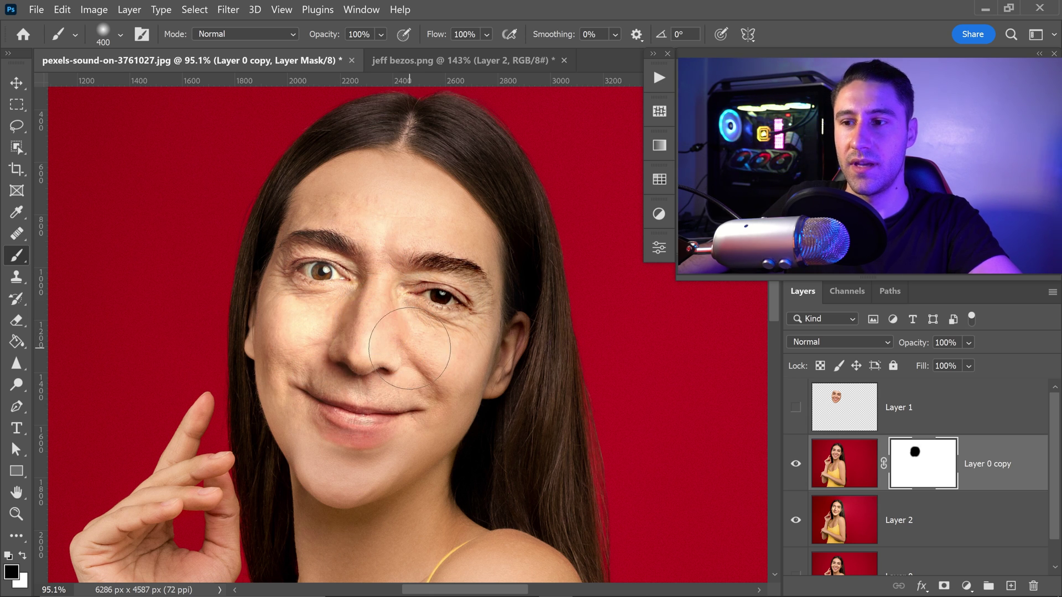
key("bracketleft")
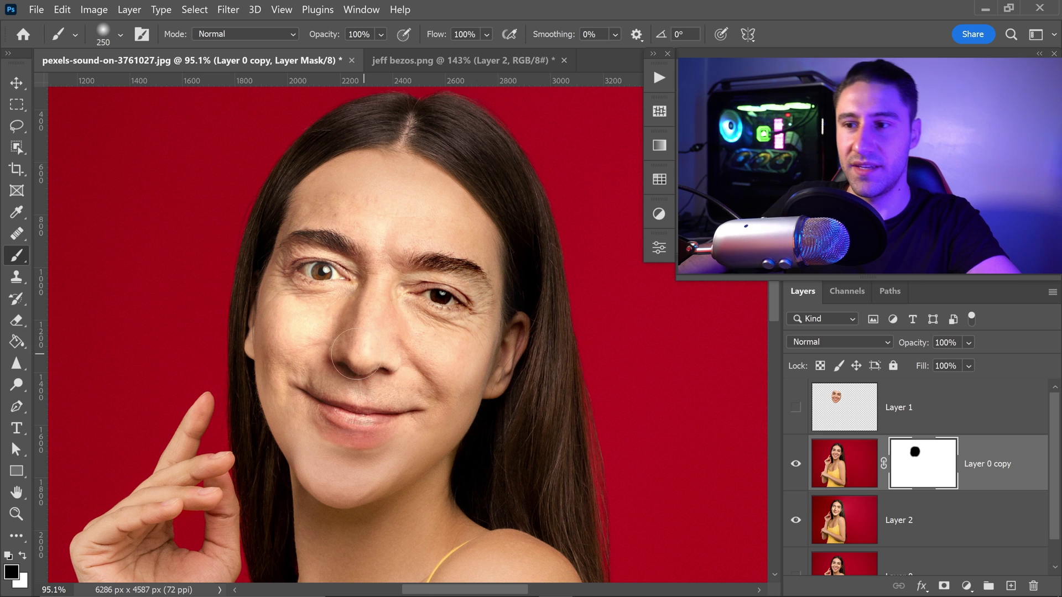
key("bracketleft")
mouse_move(321, 412)
left_mouse_down()
mouse_move(323, 434)
mouse_move(319, 413)
mouse_move(335, 427)
mouse_move(383, 432)
mouse_move(343, 449)
mouse_move(435, 397)
mouse_move(419, 419)
mouse_move(344, 456)
mouse_move(364, 406)
mouse_move(381, 396)
mouse_move(361, 449)
mouse_move(387, 405)
mouse_move(338, 444)
mouse_move(360, 419)
mouse_move(323, 419)
mouse_move(316, 407)
mouse_move(365, 363)
mouse_move(321, 367)
left_mouse_up()
Set the brush to white at size 500 to restore the original hairline on the Layer 0 copy mask
key("bracketright")
key("bracketright")
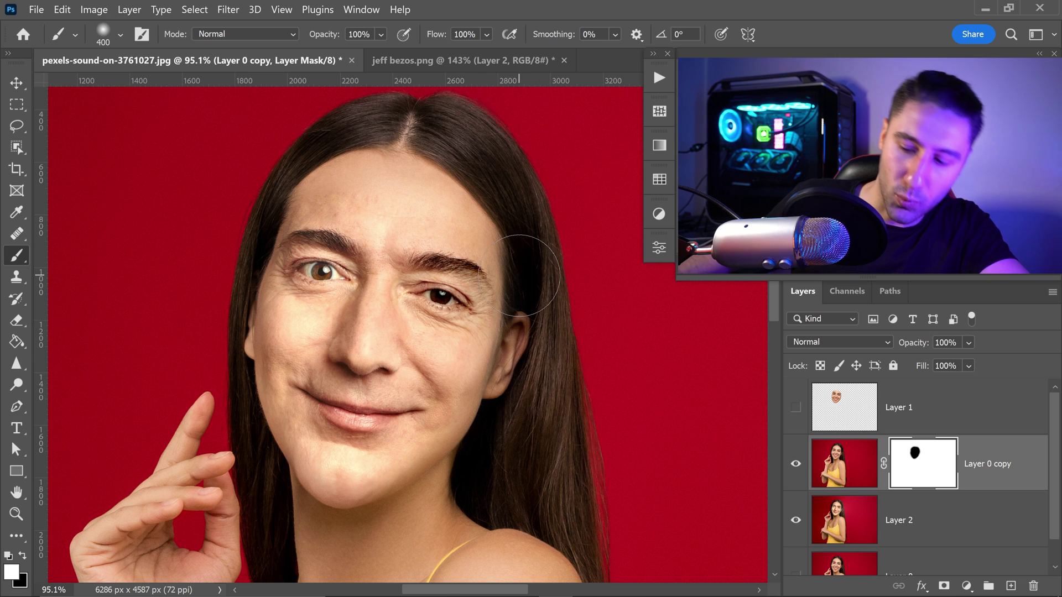
key("bracketright")
key("bracketright")
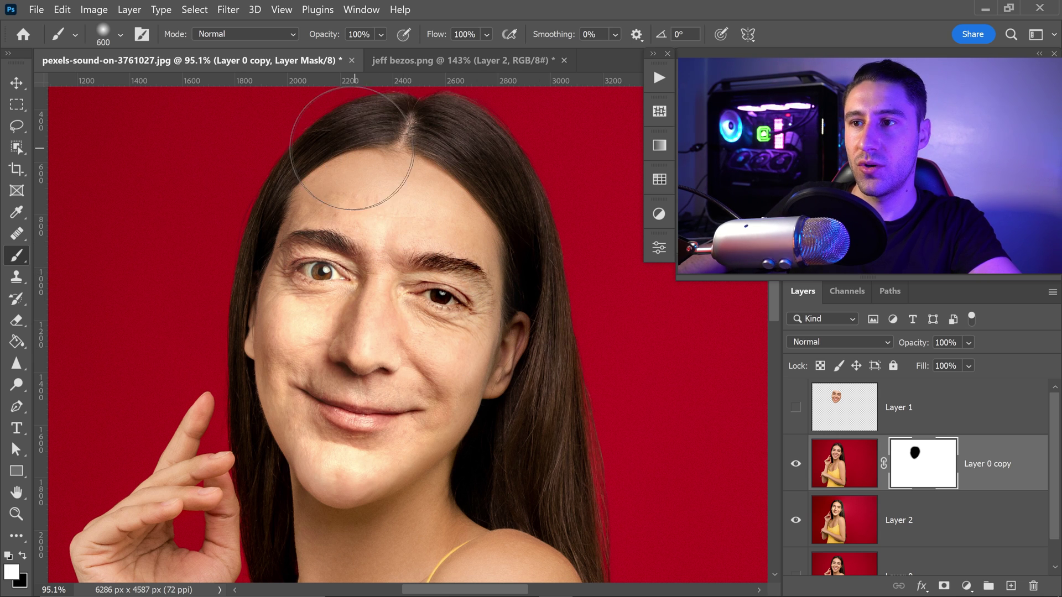
key("bracketleft")
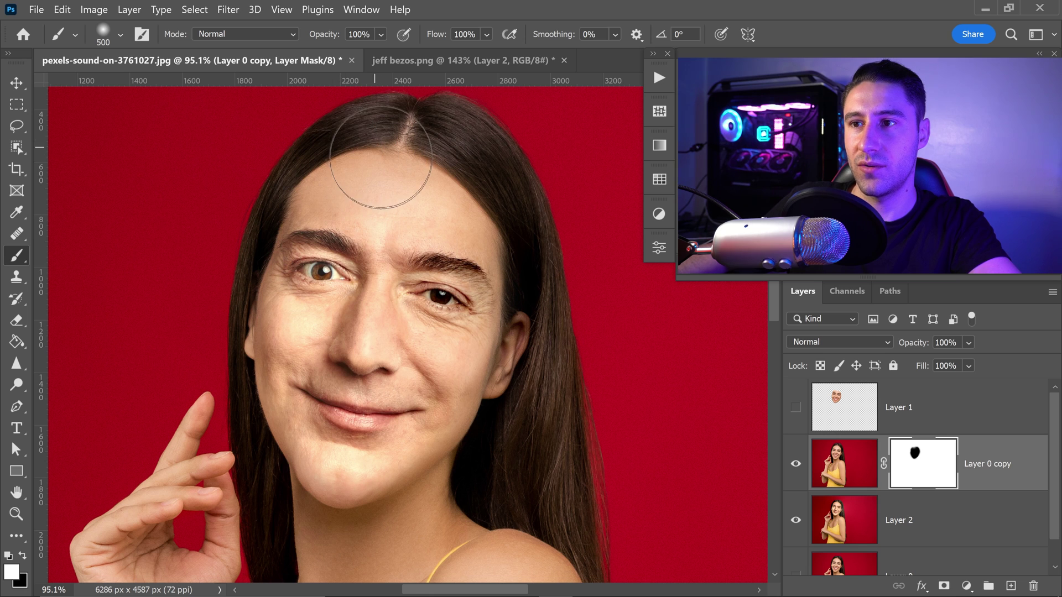